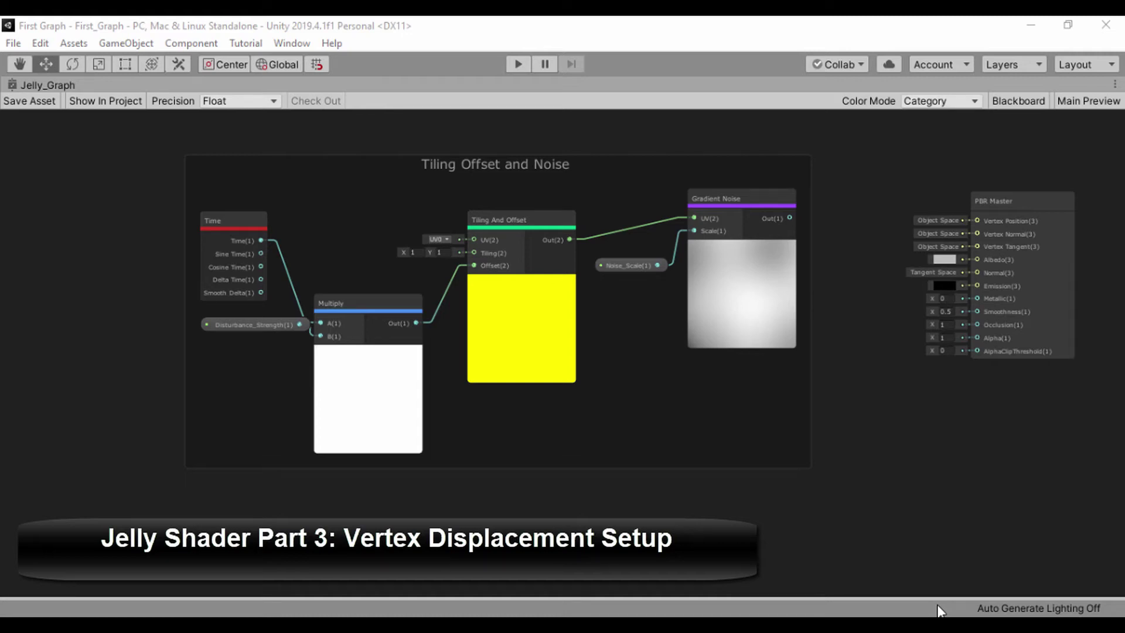
# Step: Move the PBR Master node farther away from the Tiling Offset and Noise group to free up space between them
pyautogui.scroll(3, 492, 196)
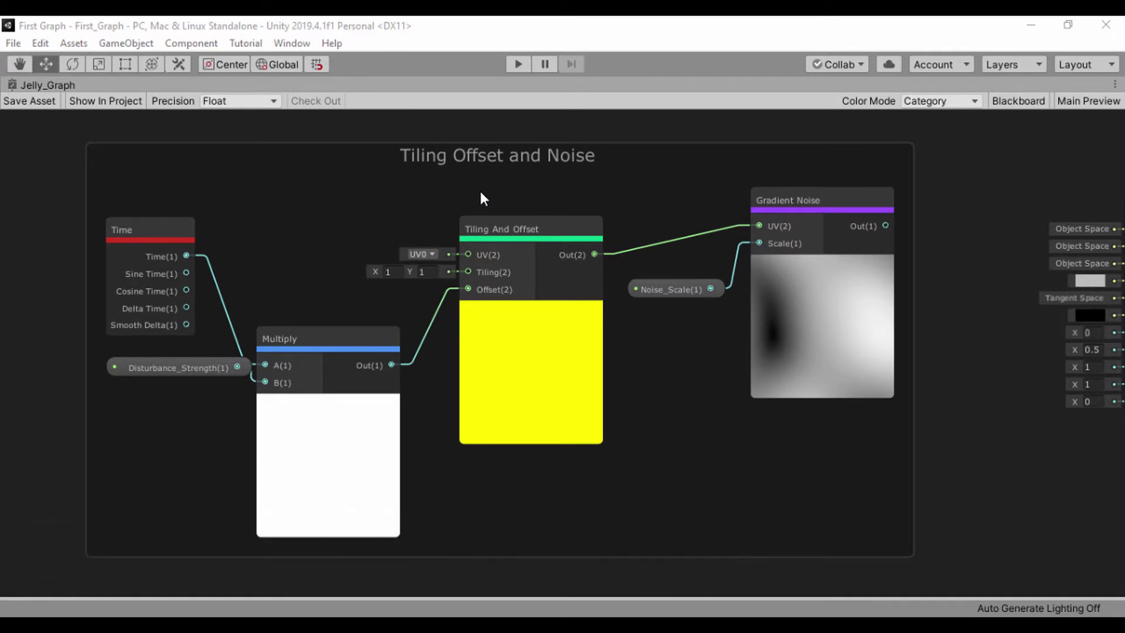
pyautogui.scroll(-2, 481, 193)
pyautogui.moveTo(481, 194); pyautogui.dragTo(210, 193, button='middle')
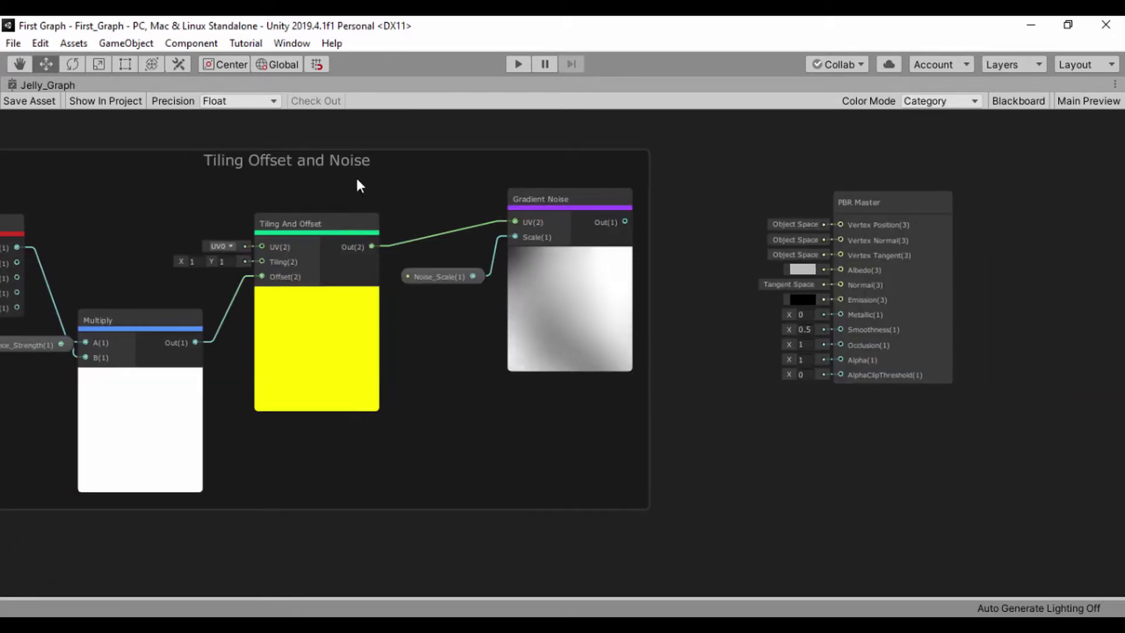
pyautogui.moveTo(460, 174); pyautogui.dragTo(60, 188)
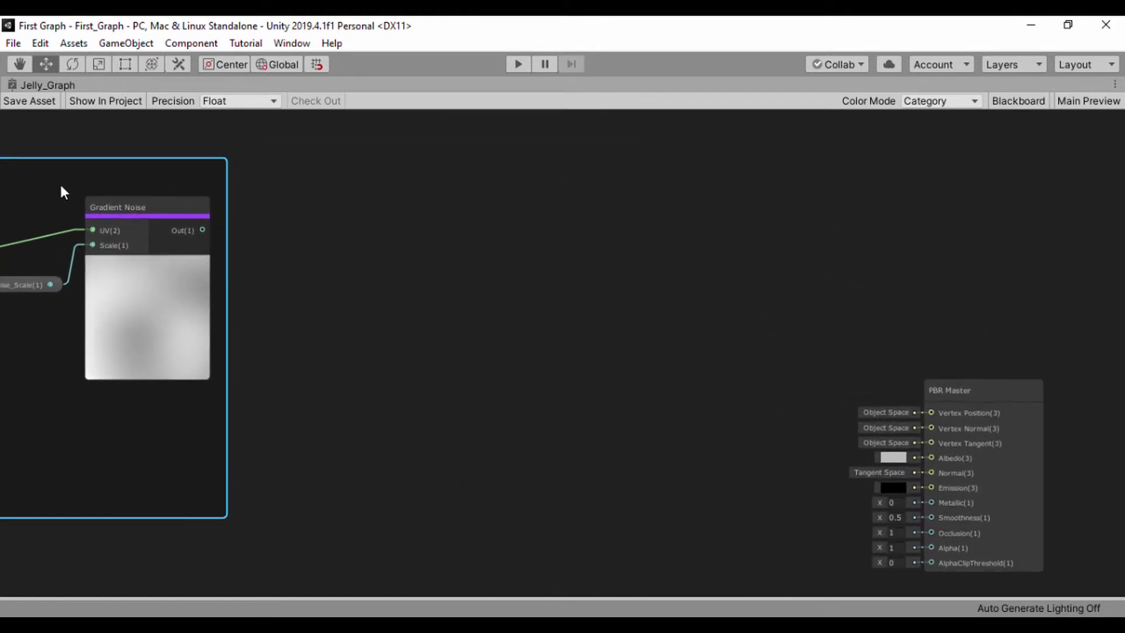
# Step: Add a Normal Vector node in the empty space beside the Gradient Noise node
pyautogui.click(337, 246)
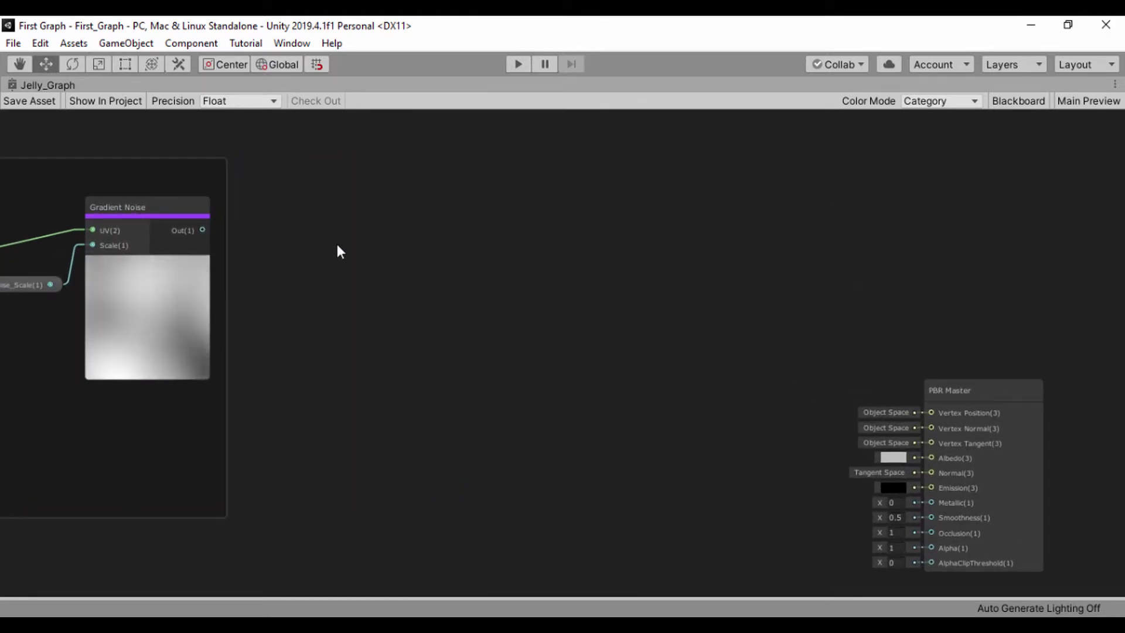
pyautogui.press('space')
pyautogui.write('no')
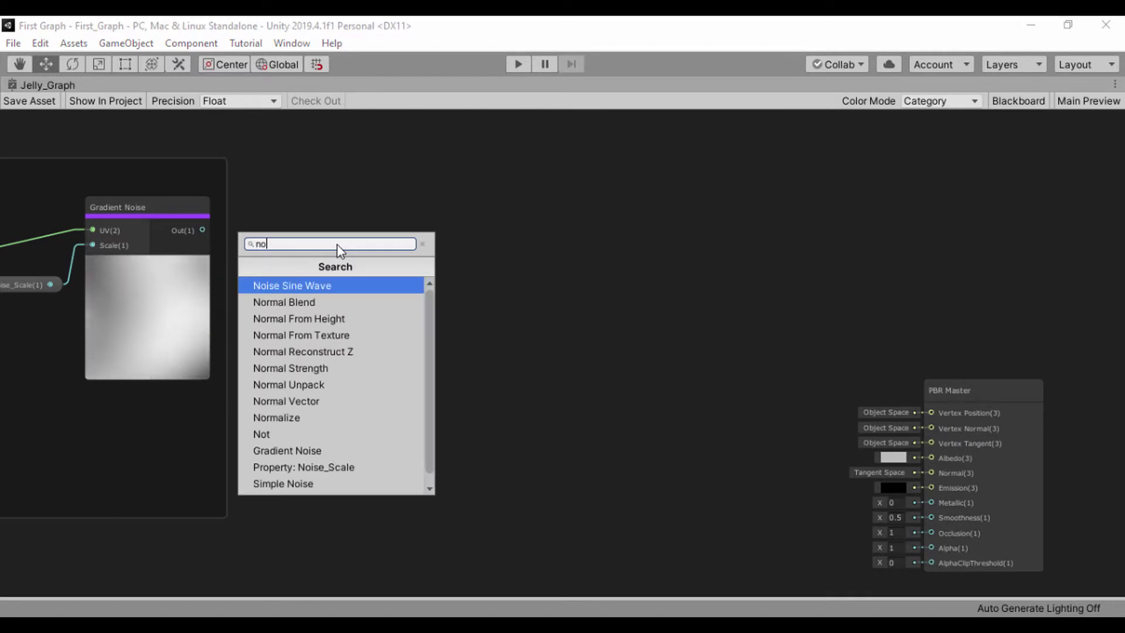
pyautogui.write('rmal vect')
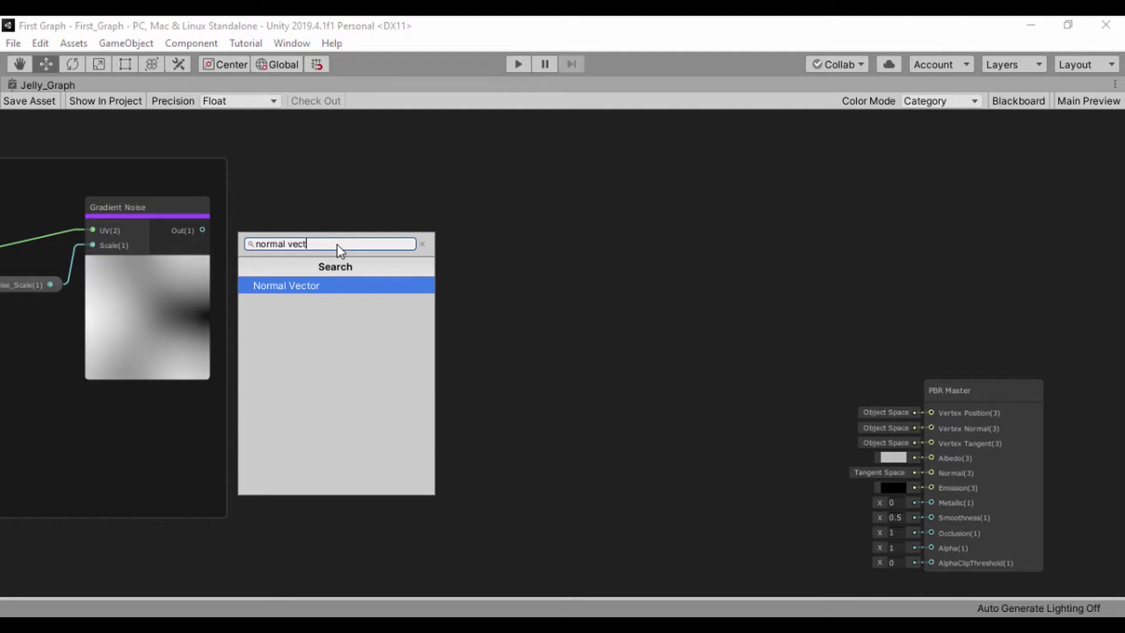
pyautogui.press('Return')
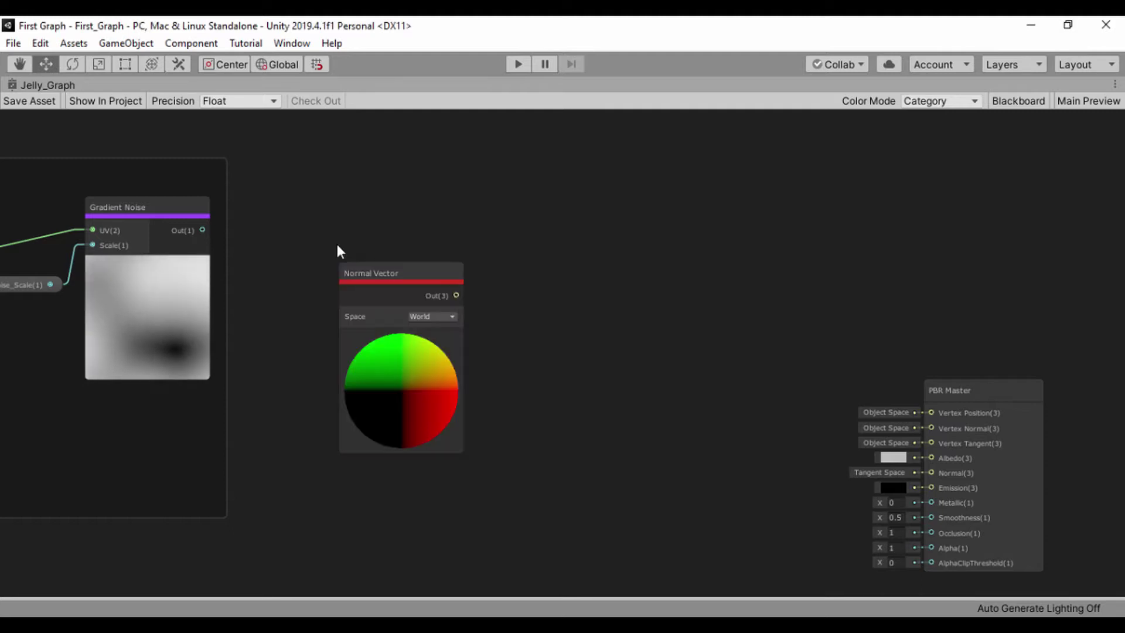
pyautogui.moveTo(371, 270); pyautogui.dragTo(394, 244)
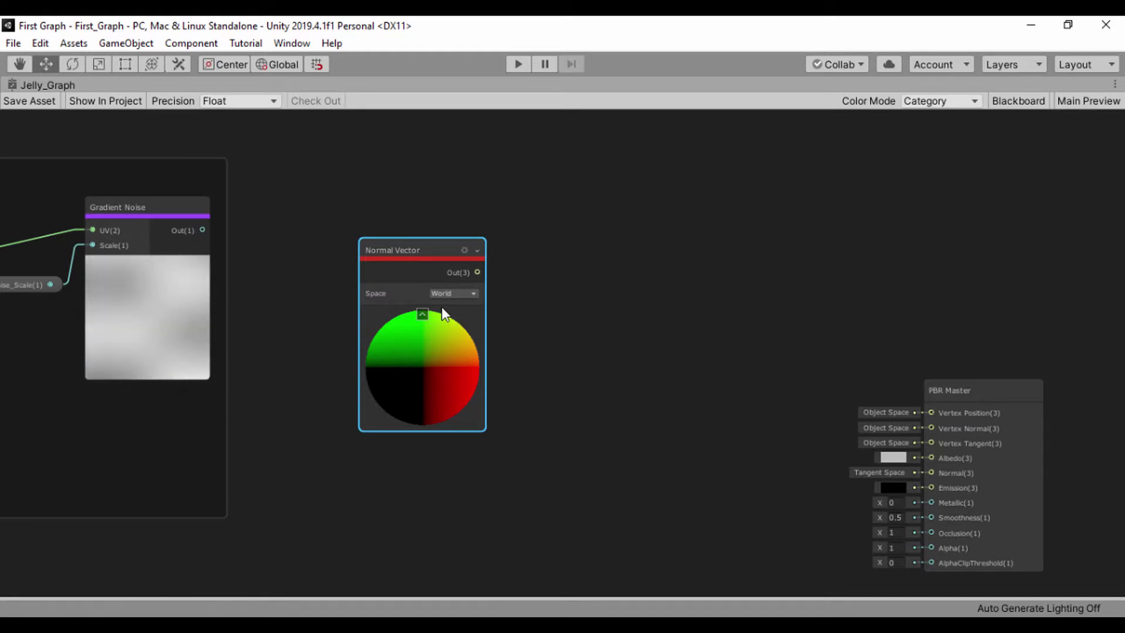
# Step: Switch to Photoshop and sketch a curved mesh grid in bright yellow with the Pencil tool
pyautogui.click(490, 625)
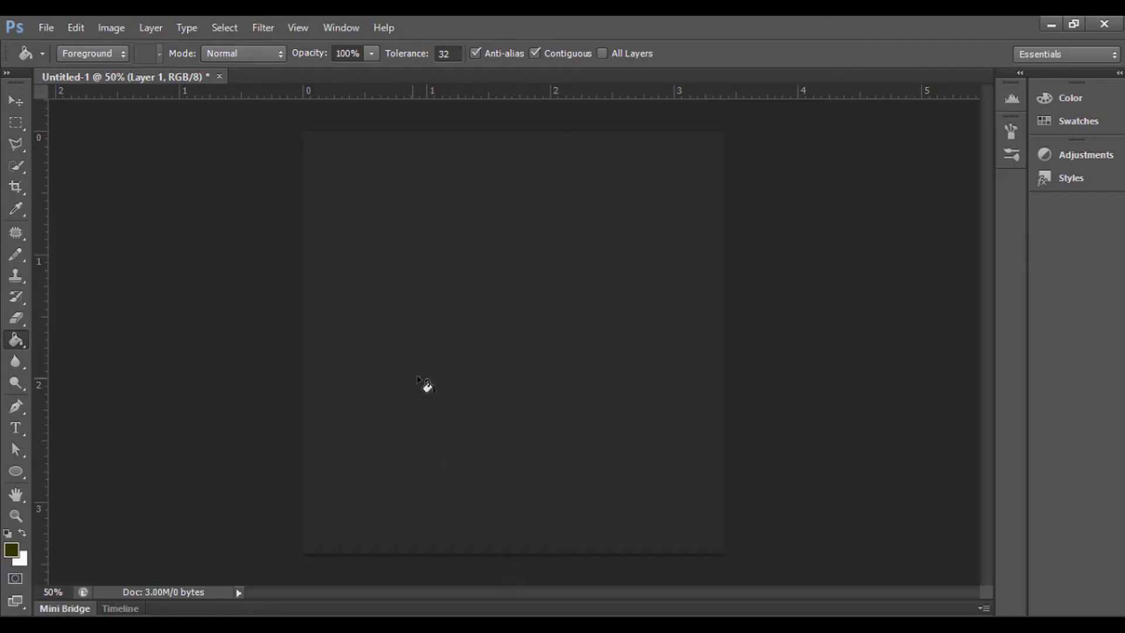
pyautogui.press('b')
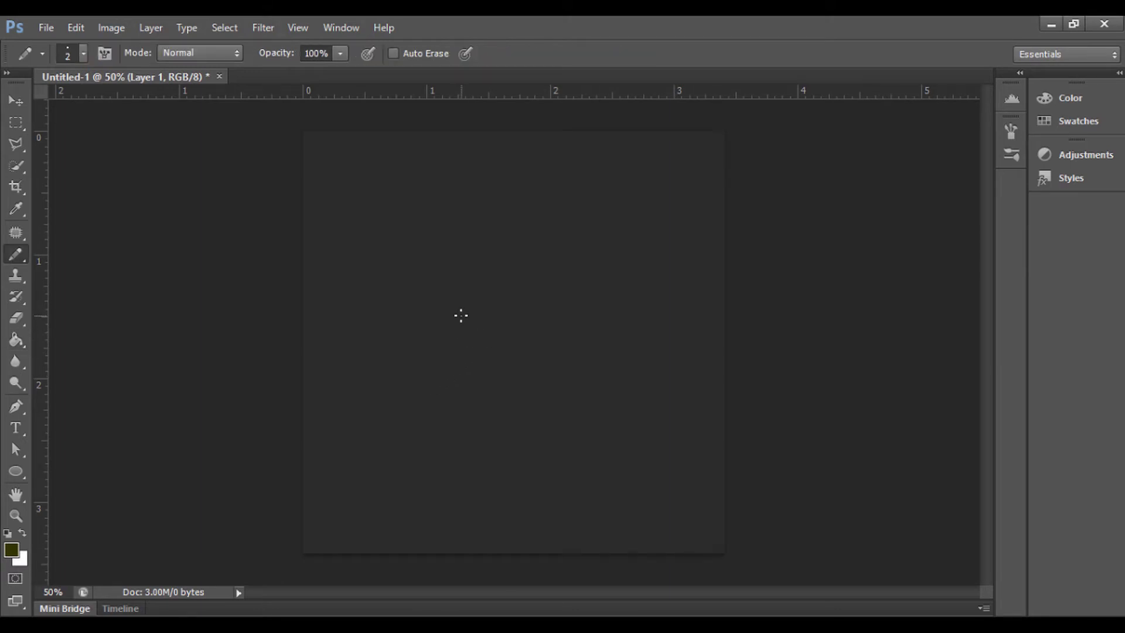
pyautogui.click(16, 556)
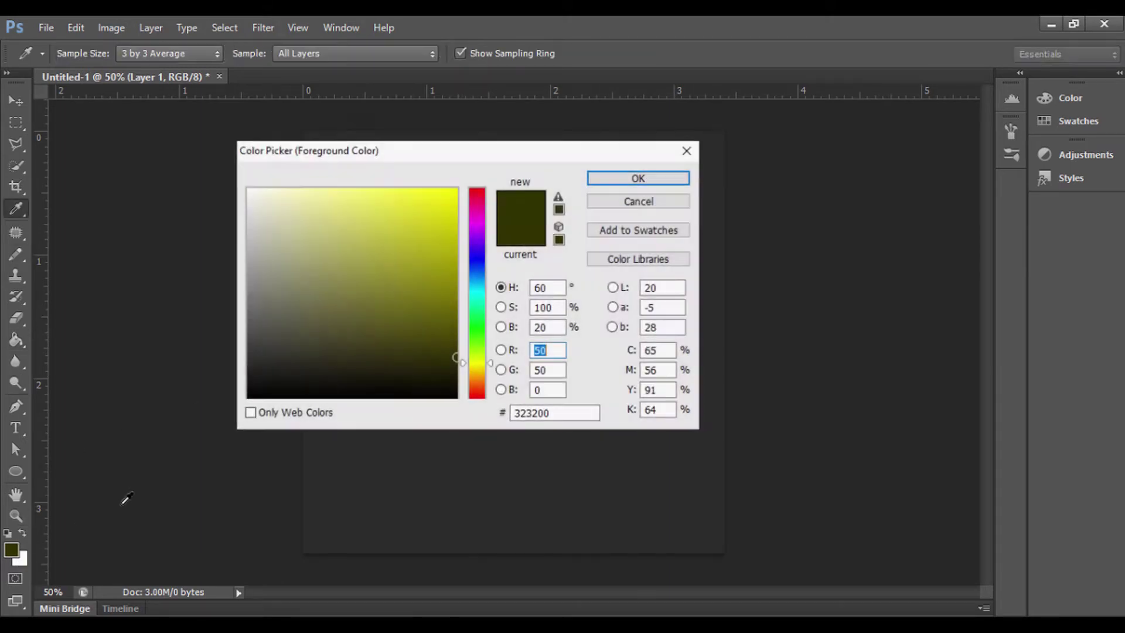
pyautogui.moveTo(415, 257)
pyautogui.mouseDown()
pyautogui.moveTo(402, 175)
pyautogui.moveTo(397, 188)
pyautogui.mouseUp()
pyautogui.click(610, 178)
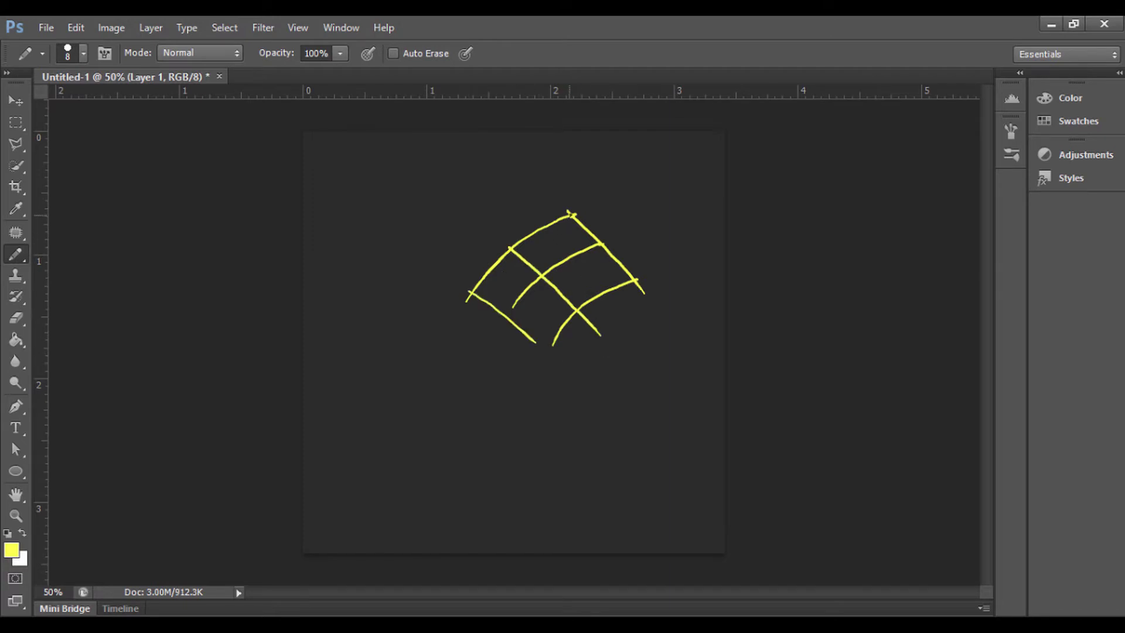
# Step: Mark the grid's vertices in magenta #ff48ec and draw white arrows pointing outward from its faces
pyautogui.click(15, 552)
pyautogui.click(479, 225)
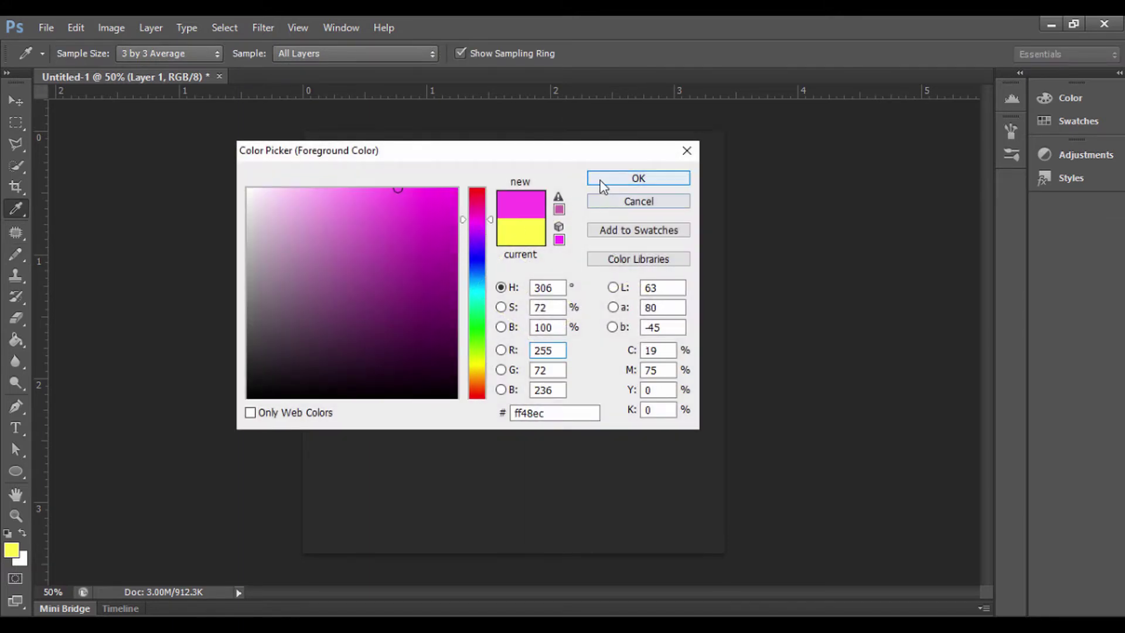
pyautogui.click(638, 178)
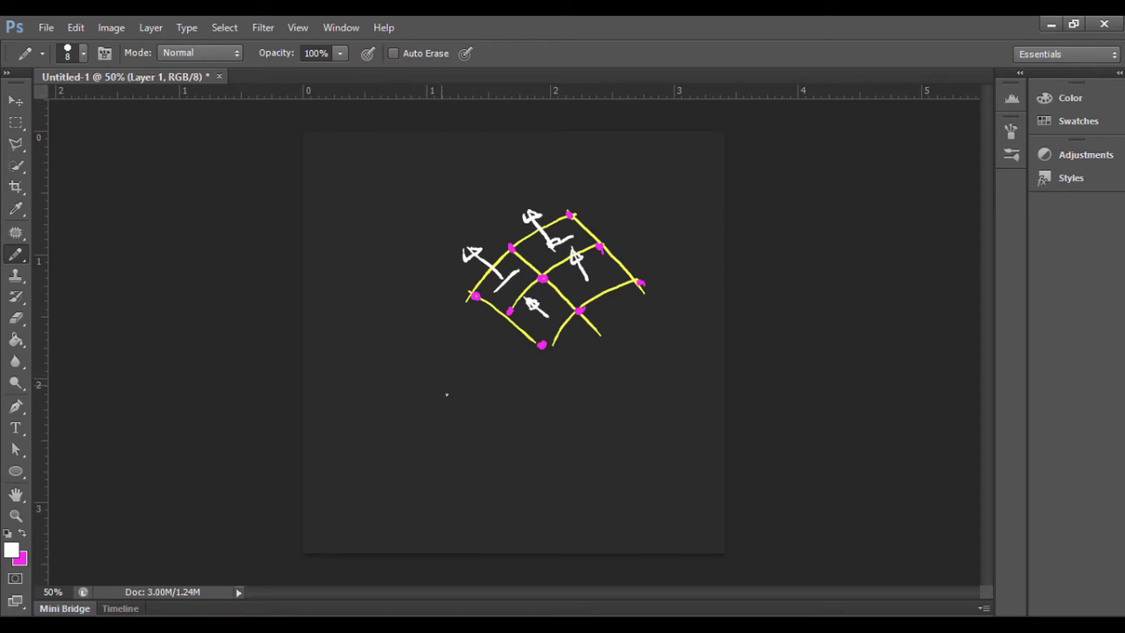
# Step: Sketch a white gridded sphere with outward normal arrows below the mesh grid, and switch back to Unity
pyautogui.moveTo(531, 403); pyautogui.dragTo(529, 392)
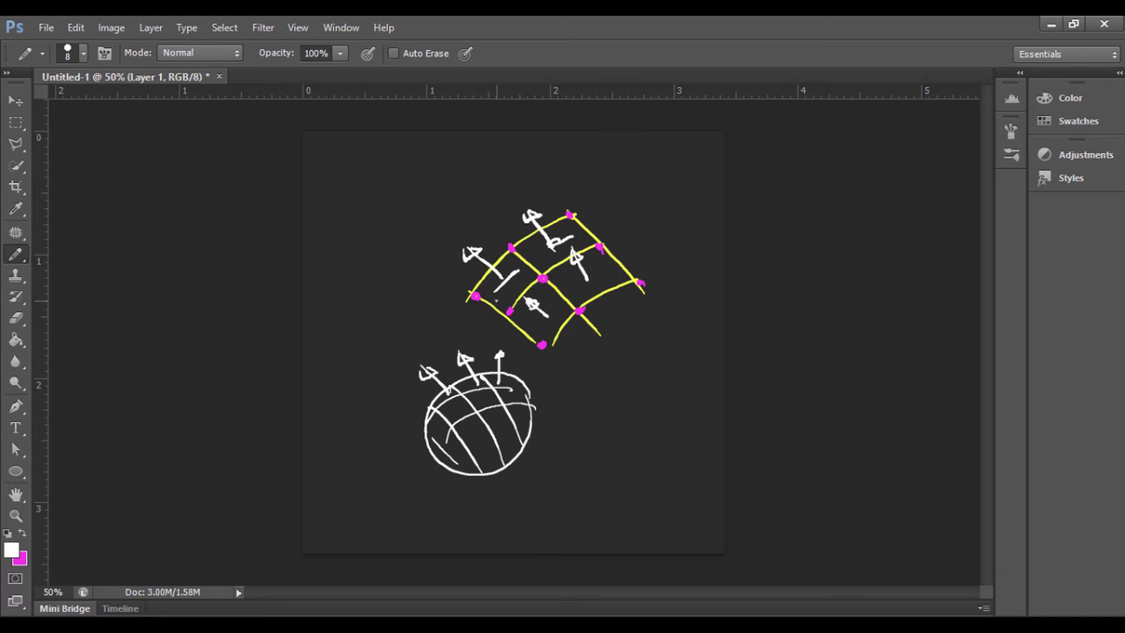
pyautogui.click(1048, 29)
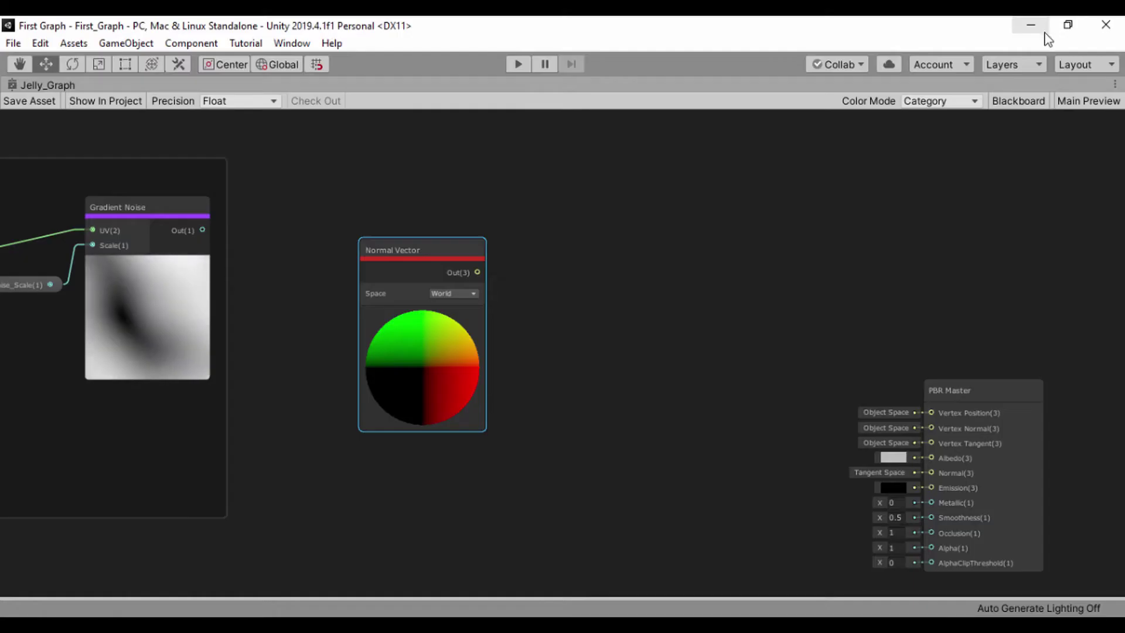
pyautogui.click(443, 424)
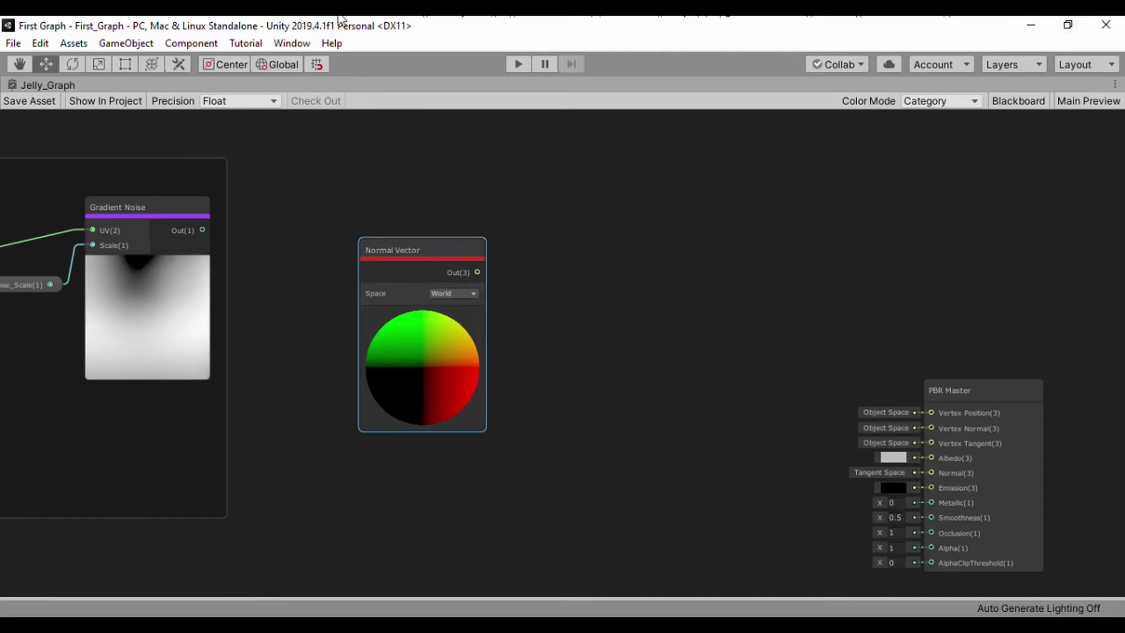
# Step: Move the Disturbance_Strength property node lower so it sits clear of the Multiply node's inputs
pyautogui.scroll(-3, 128, 304)
pyautogui.moveTo(421, 304); pyautogui.dragTo(580, 293, button='middle')
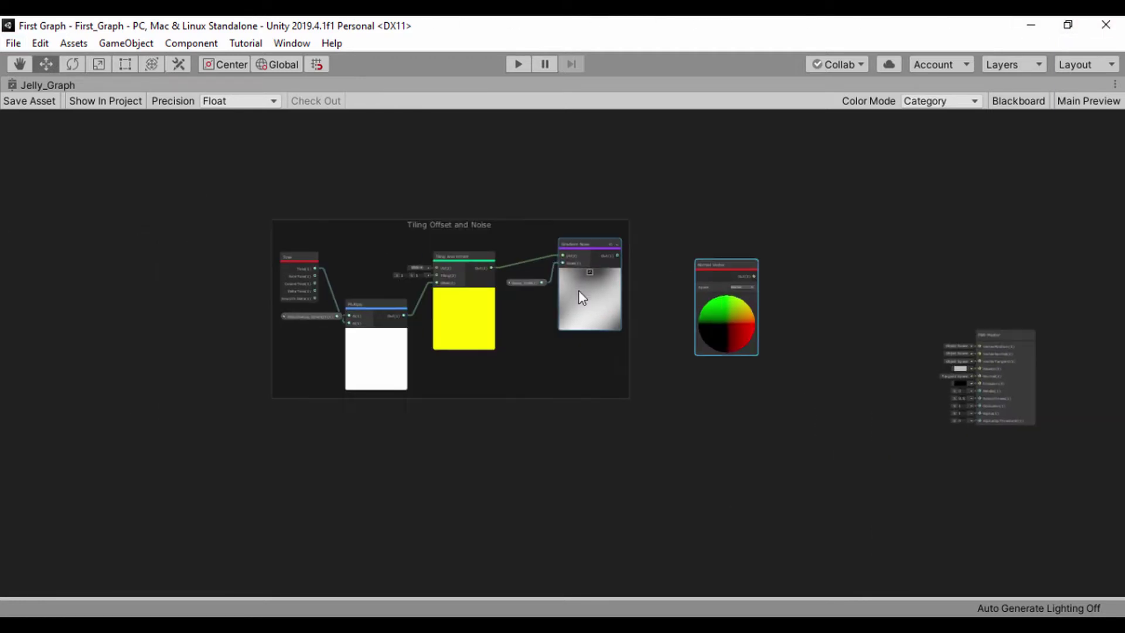
pyautogui.scroll(3, 551, 279)
pyautogui.scroll(-1, 550, 279)
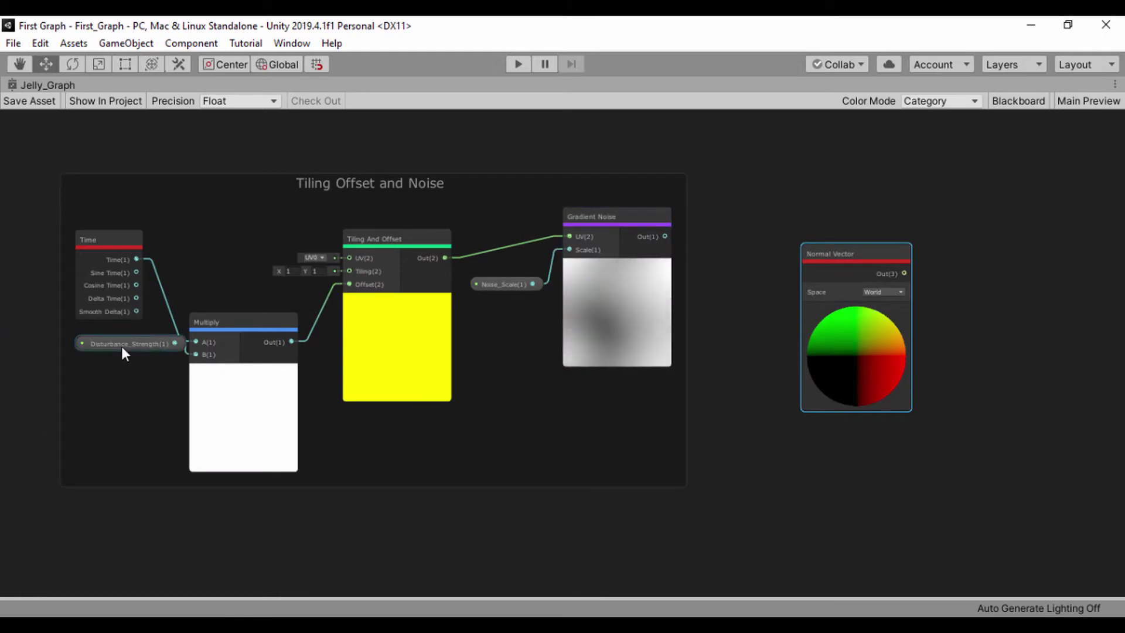
pyautogui.moveTo(121, 346); pyautogui.dragTo(103, 396)
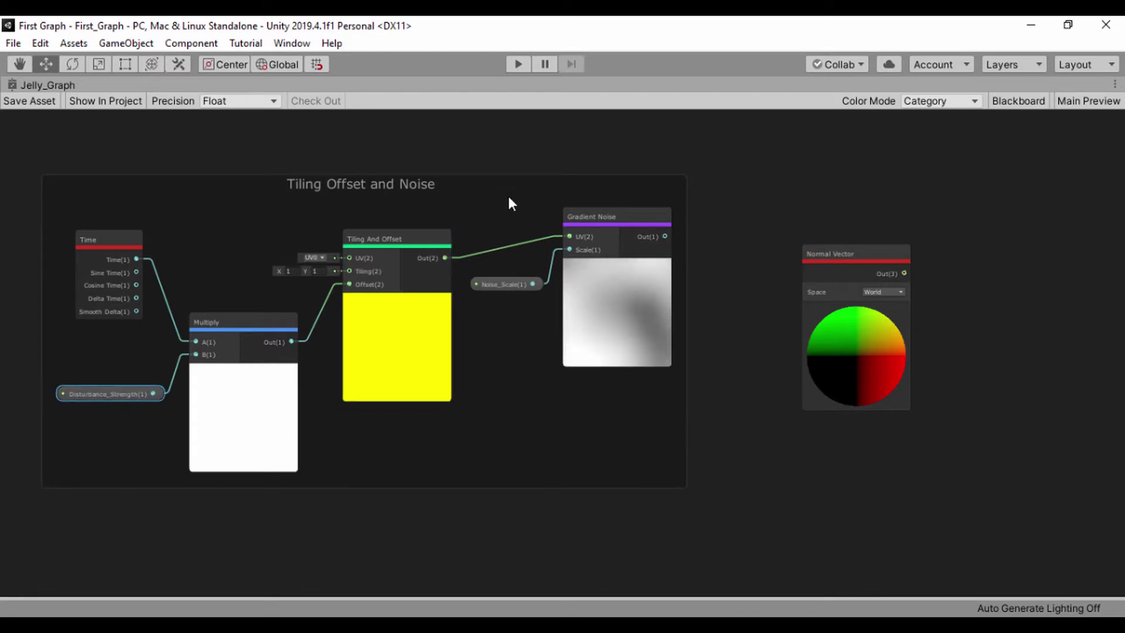
# Step: Move the Normal Vector node slightly closer to the Gradient Noise node
pyautogui.moveTo(491, 188); pyautogui.dragTo(168, 206, button='middle')
pyautogui.scroll(5, 451, 279)
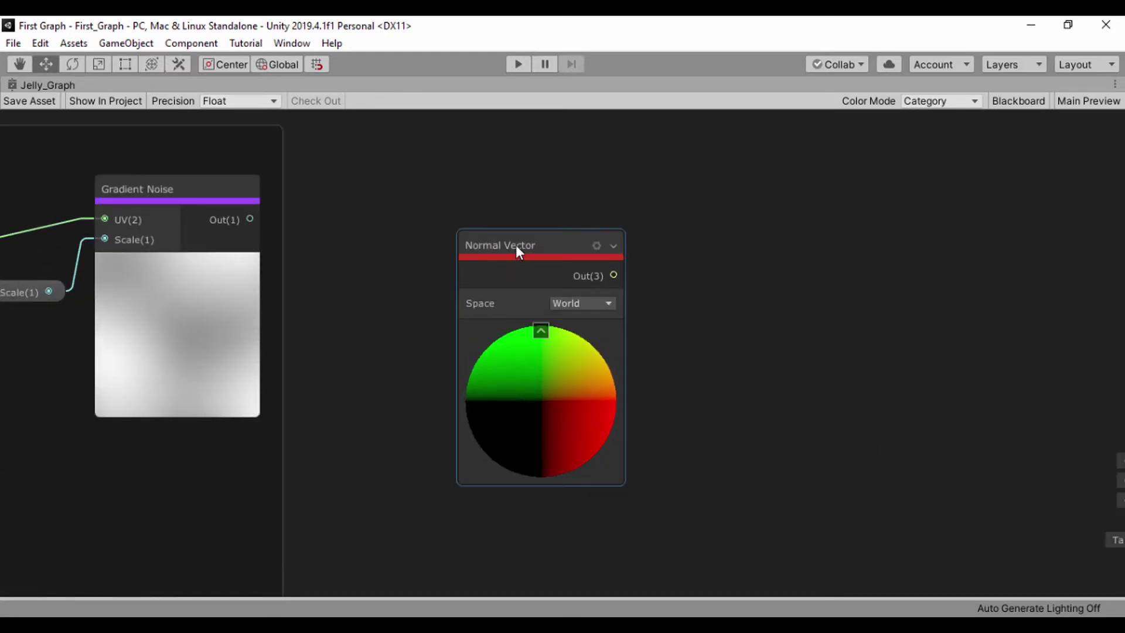
pyautogui.moveTo(512, 244); pyautogui.dragTo(474, 232)
# Step: Add a Position node and place it below and beyond the Normal Vector node
pyautogui.click(748, 401)
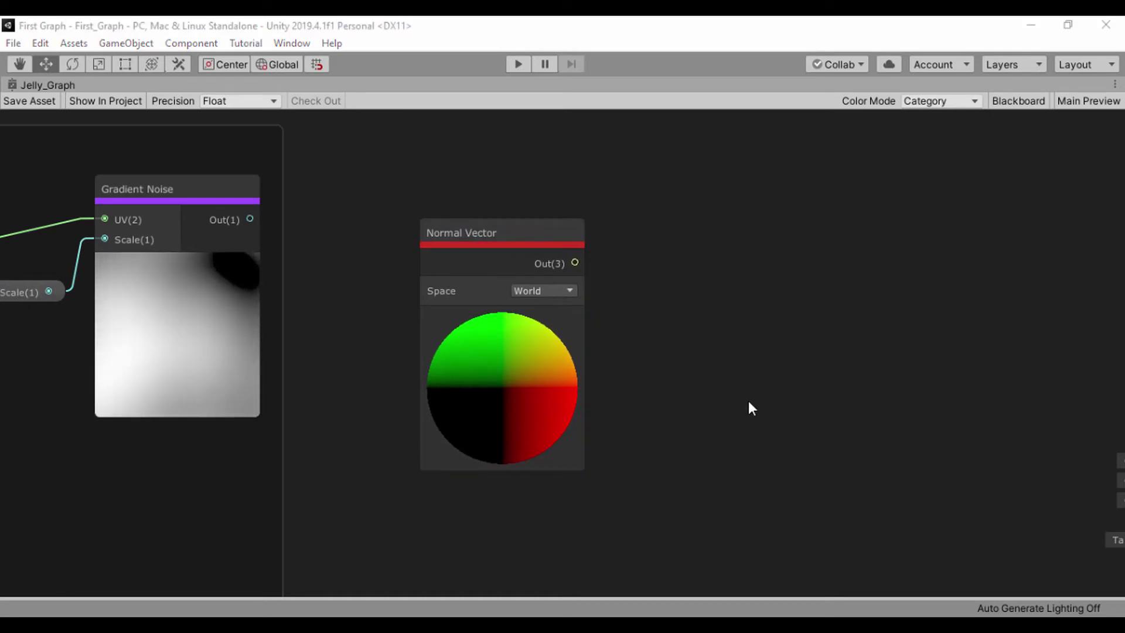
pyautogui.press('space')
pyautogui.write('posit')
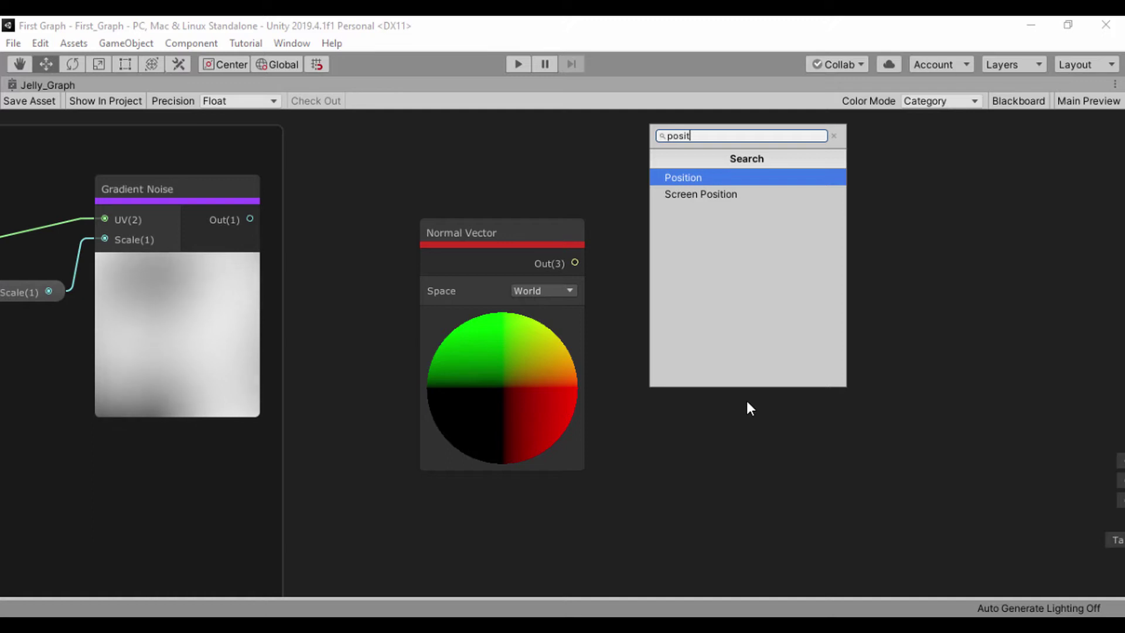
pyautogui.press('Return')
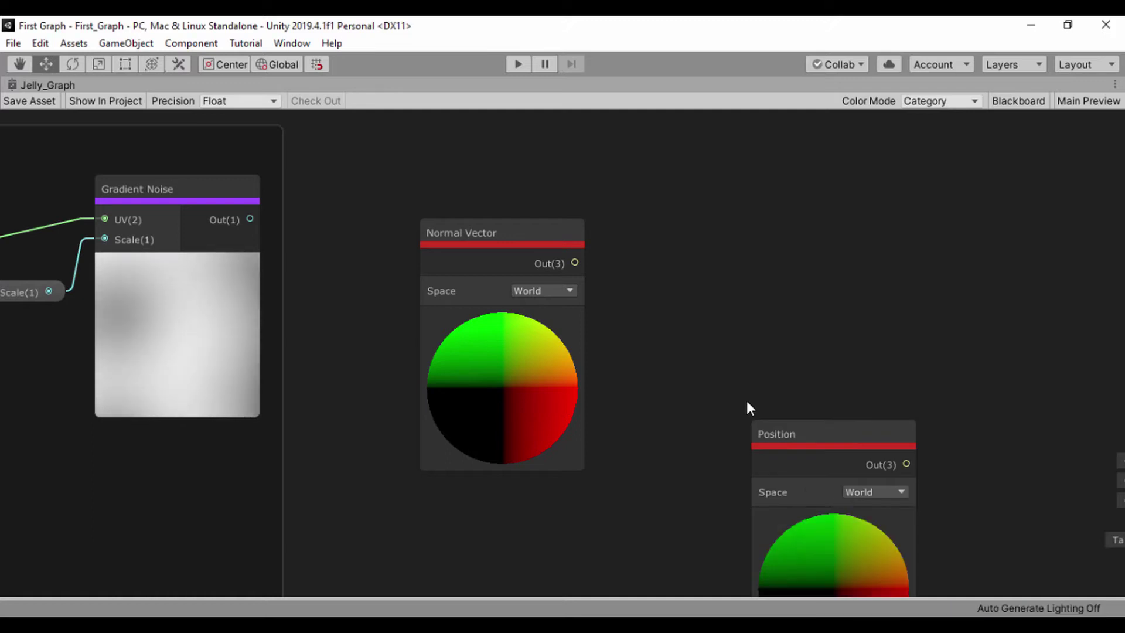
pyautogui.moveTo(766, 432); pyautogui.dragTo(730, 395)
# Step: Add a Multiply node and place it above the Position node
pyautogui.scroll(-3, 644, 334)
pyautogui.moveTo(583, 307); pyautogui.dragTo(485, 294, button='middle')
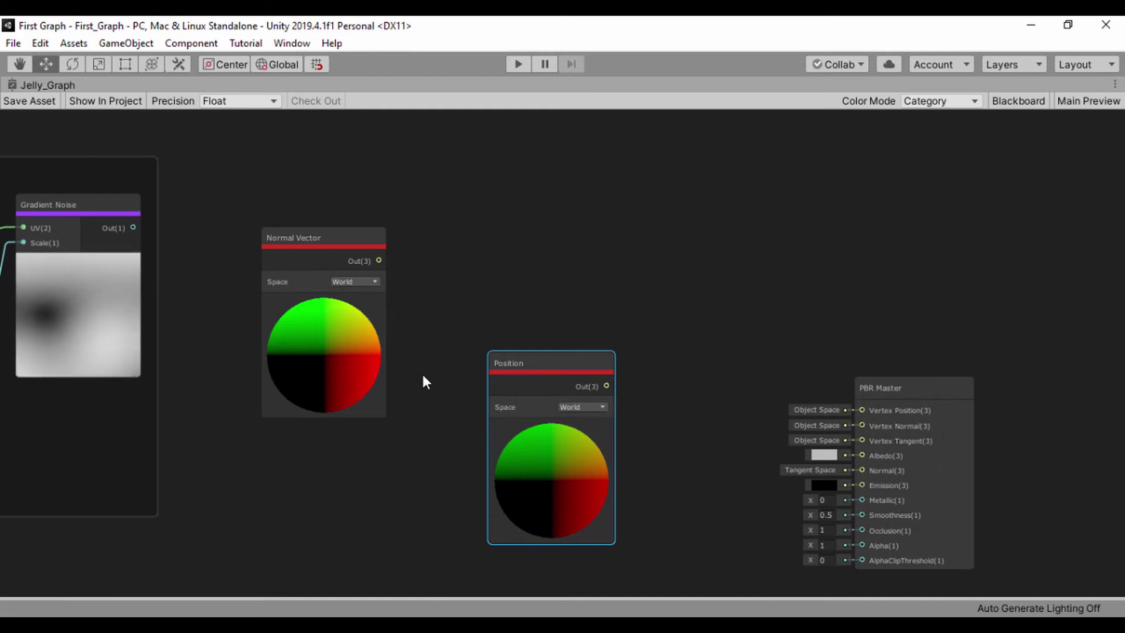
pyautogui.click(480, 230)
pyautogui.press('space')
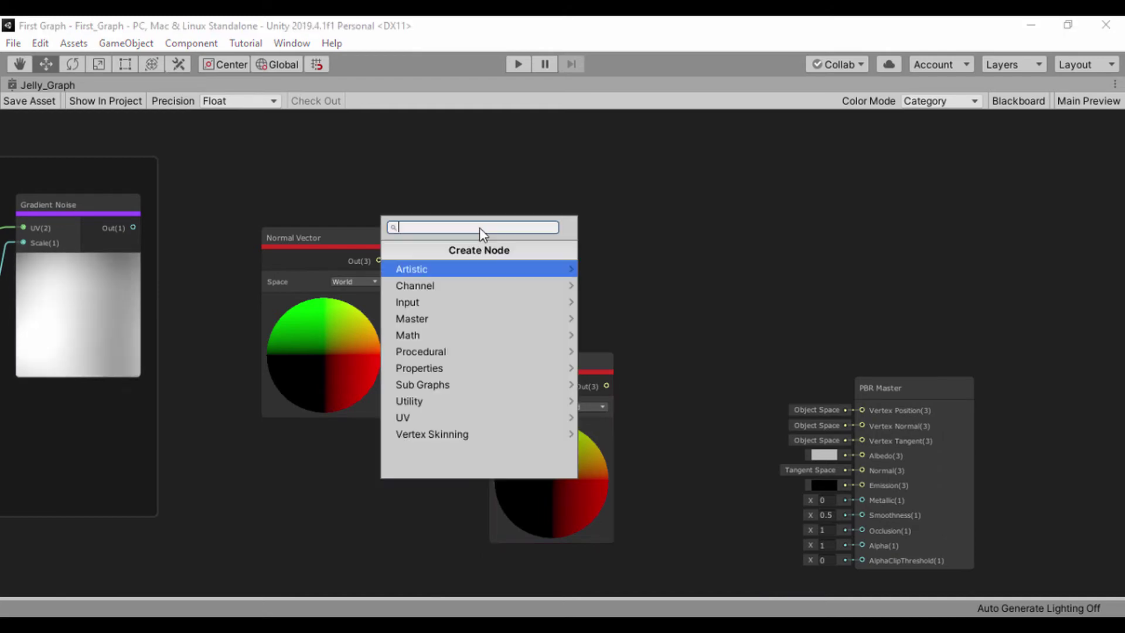
pyautogui.write('multi')
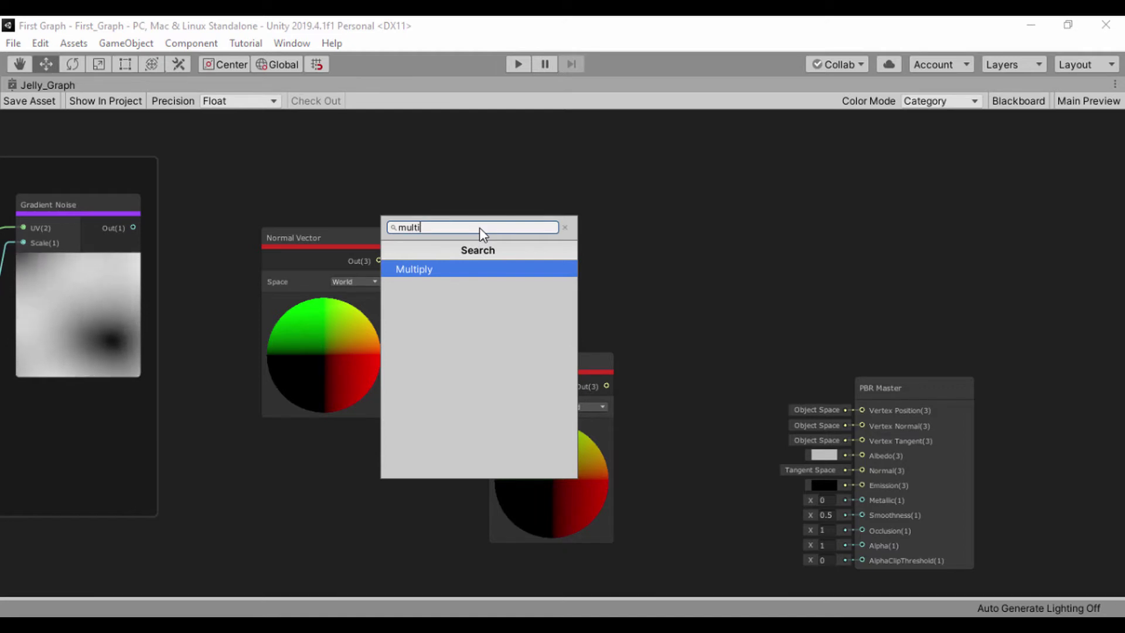
pyautogui.press('Return')
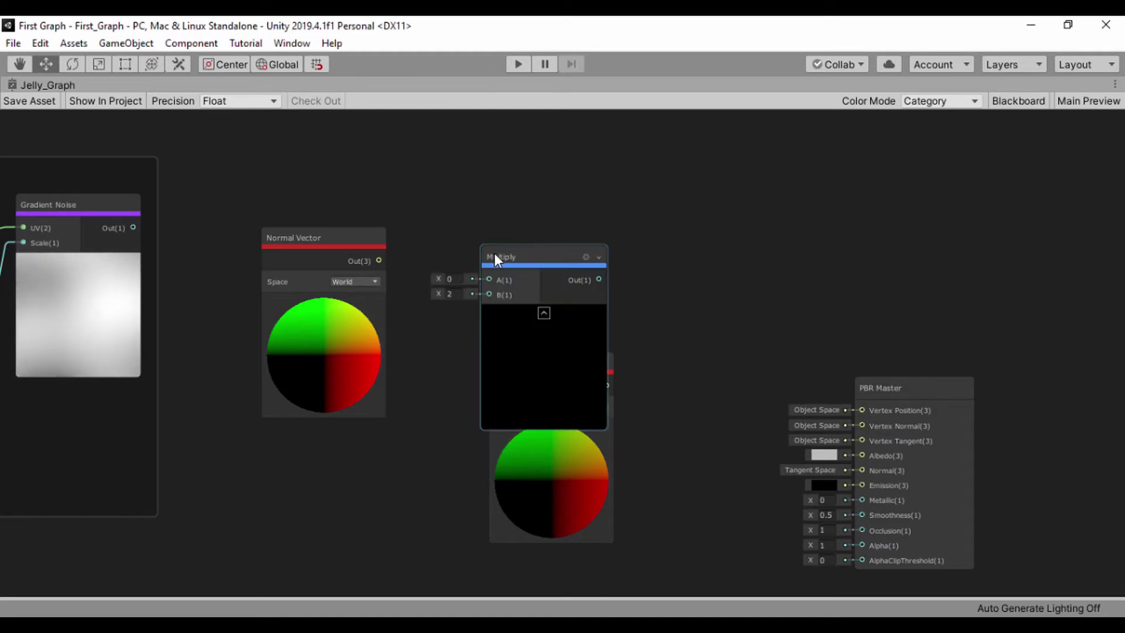
pyautogui.moveTo(494, 253); pyautogui.dragTo(498, 198)
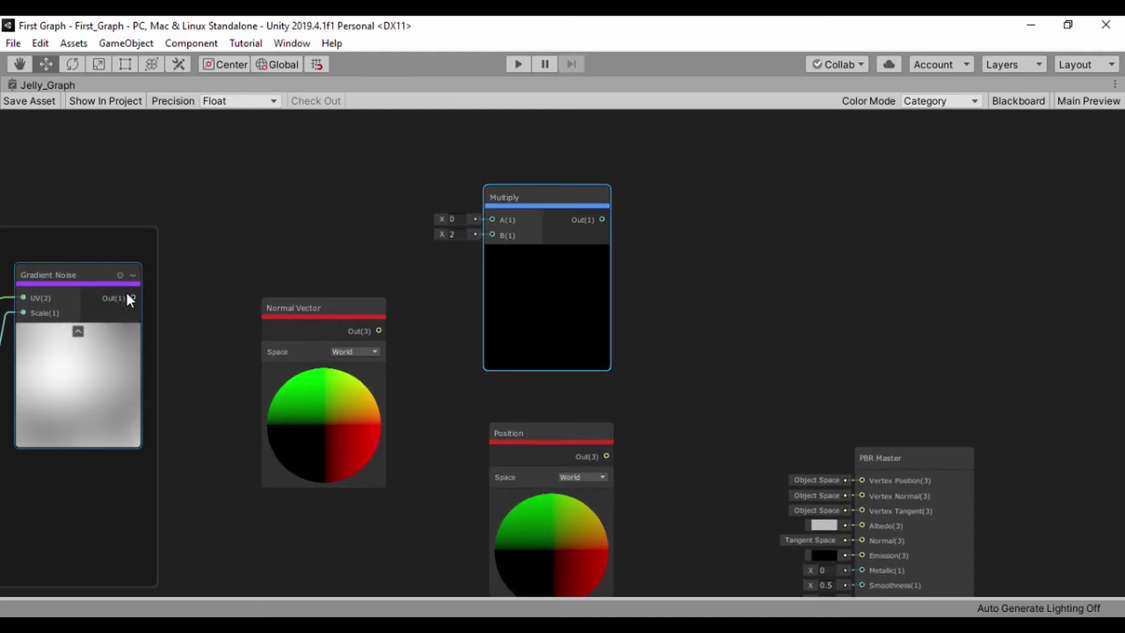
# Step: Connect Gradient Noise's output to the new Multiply's A input and Normal Vector's output to its B input, and tidy the node positions
pyautogui.moveTo(132, 297); pyautogui.dragTo(492, 220)
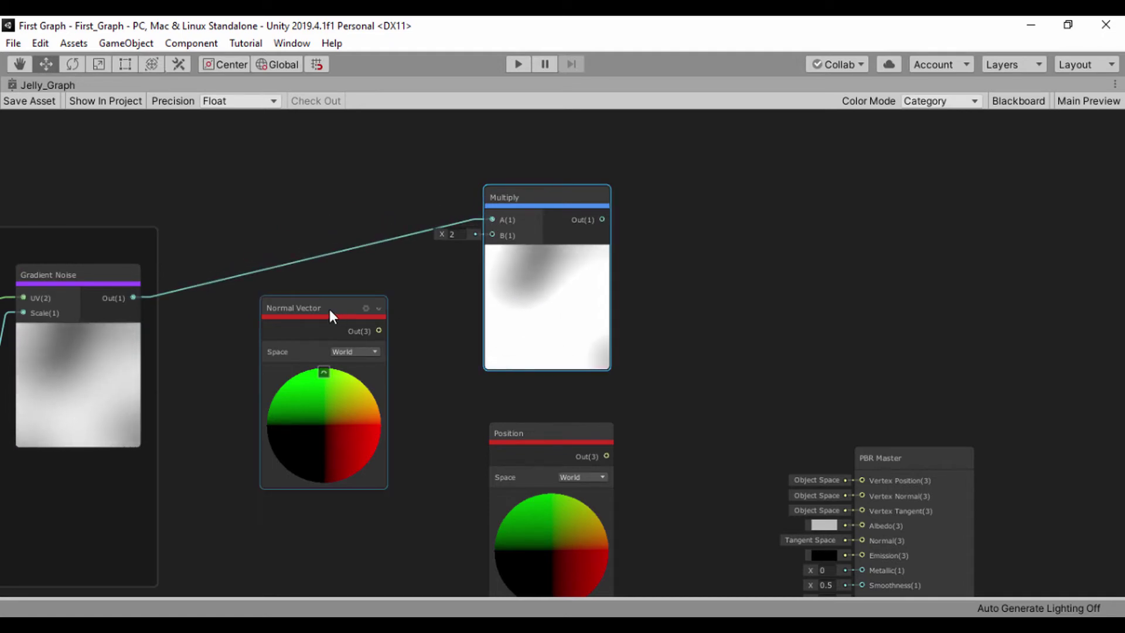
pyautogui.moveTo(330, 308); pyautogui.dragTo(491, 235)
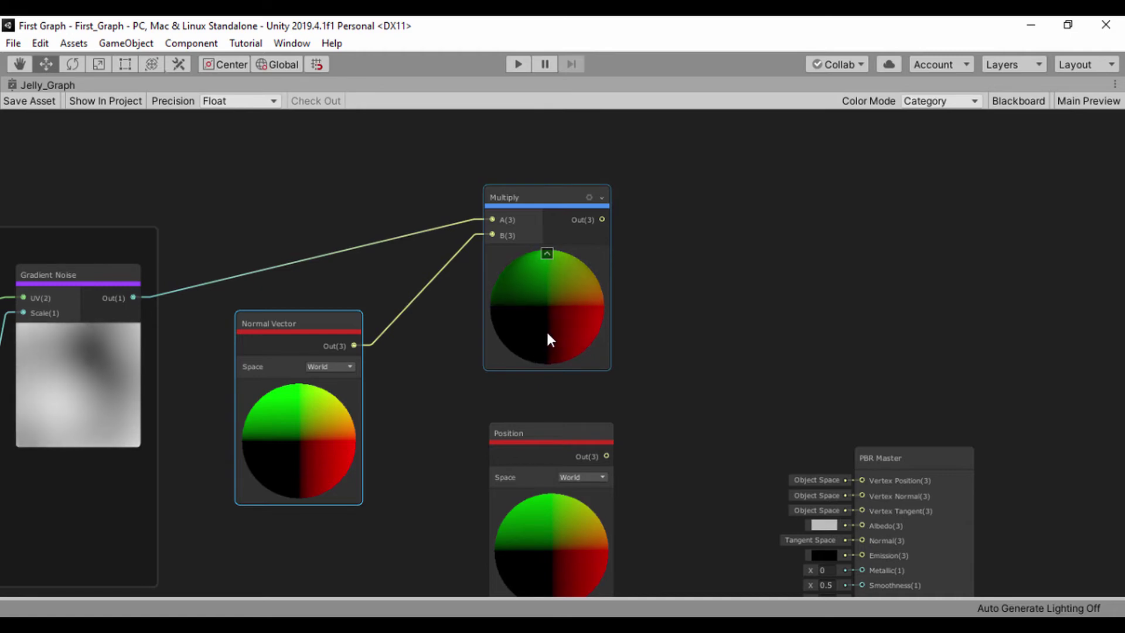
pyautogui.moveTo(528, 434); pyautogui.dragTo(518, 435)
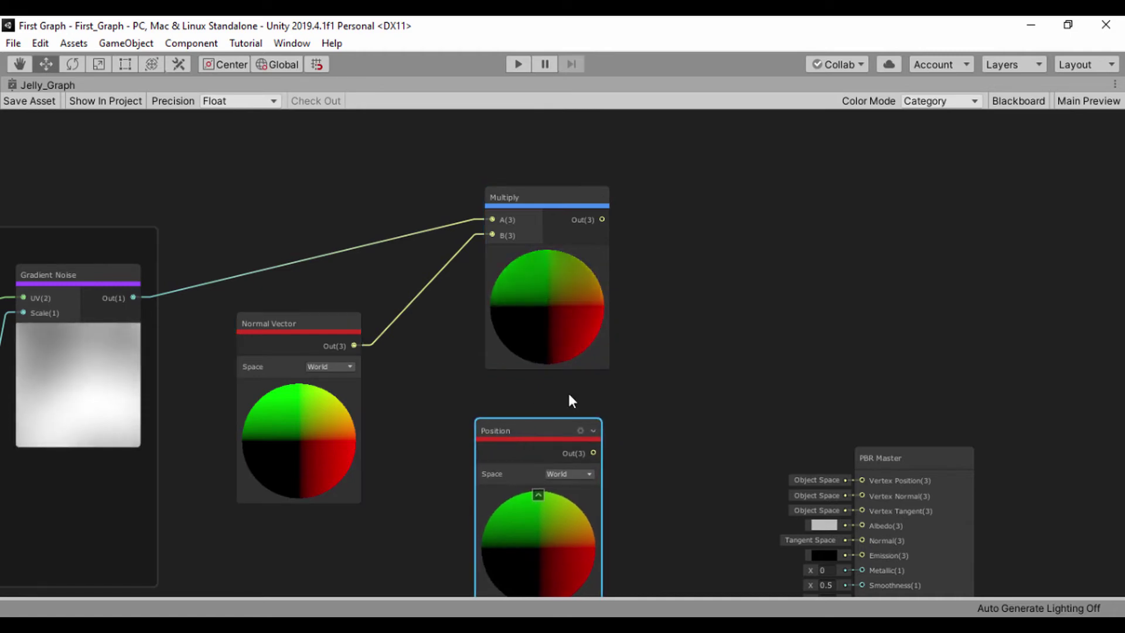
pyautogui.moveTo(543, 212); pyautogui.dragTo(506, 214)
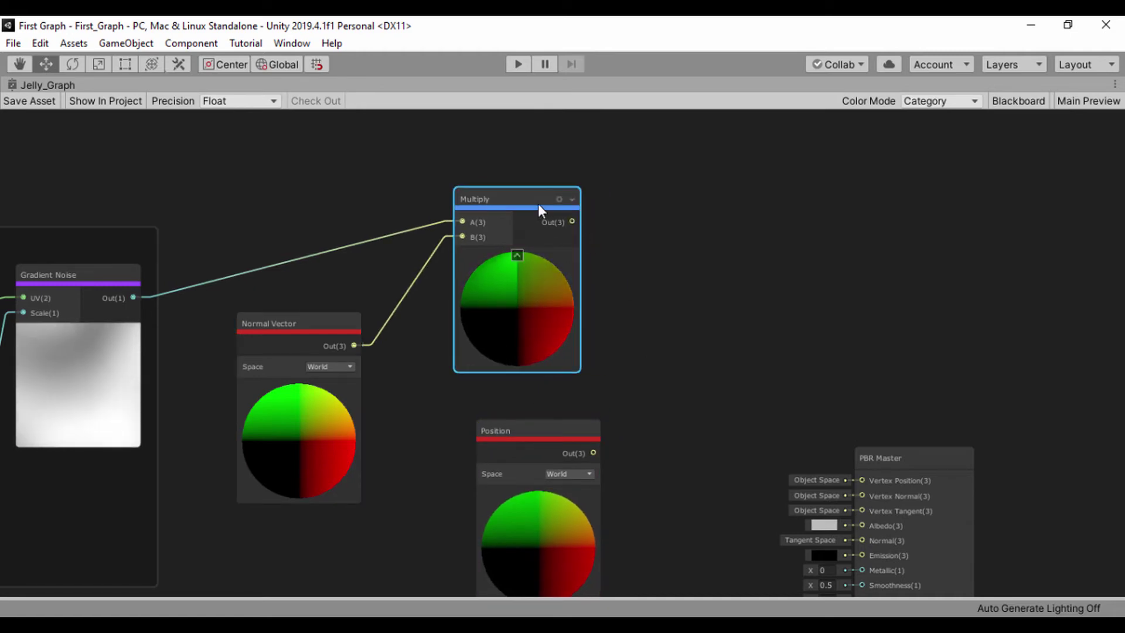
# Step: Create an Add node and place it between the Multiply node and the PBR Master
pyautogui.click(534, 485)
pyautogui.click(650, 353)
pyautogui.press('space')
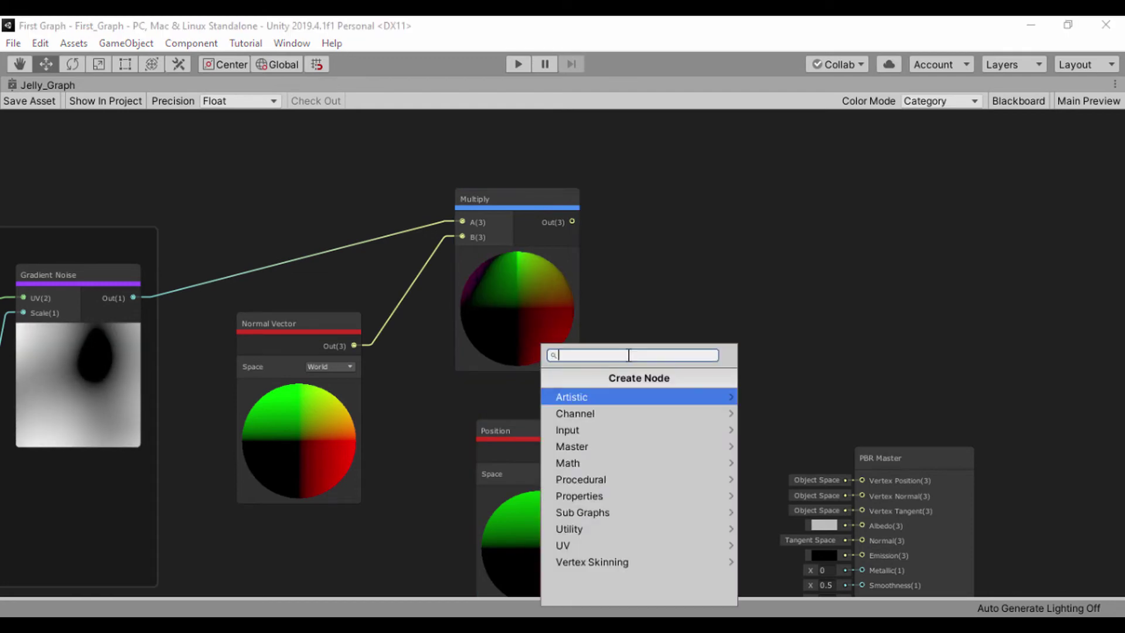
pyautogui.write('add')
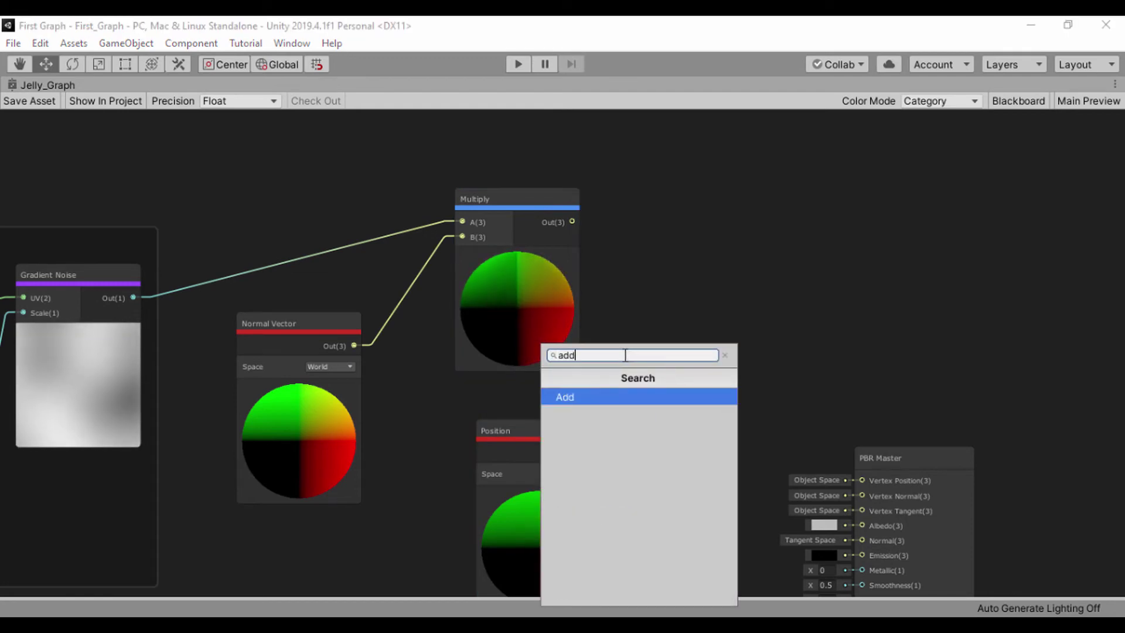
pyautogui.press('Return')
pyautogui.click(658, 386)
pyautogui.moveTo(680, 381); pyautogui.dragTo(696, 314)
# Step: Connect Multiply's output to Add's A input and Position's output to its B input, and move the Position node closer beneath Multiply
pyautogui.moveTo(572, 221); pyautogui.dragTo(669, 332)
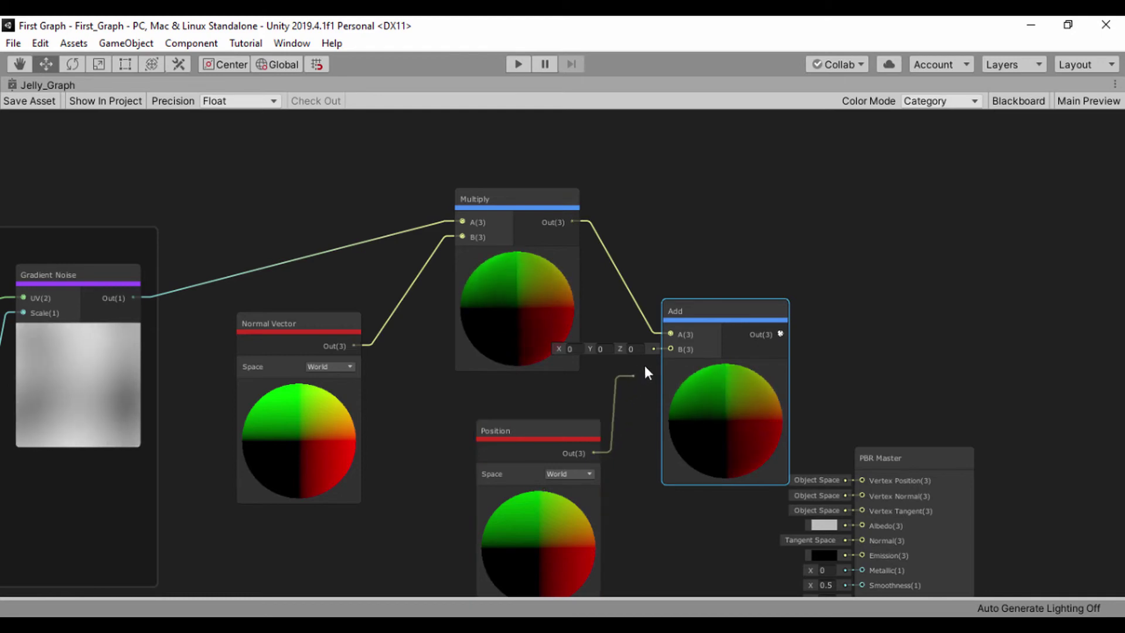
pyautogui.moveTo(670, 350); pyautogui.dragTo(593, 454)
pyautogui.moveTo(524, 436); pyautogui.dragTo(501, 410)
# Step: Set the Position node's space to Object and shift the node slightly upward
pyautogui.click(531, 449)
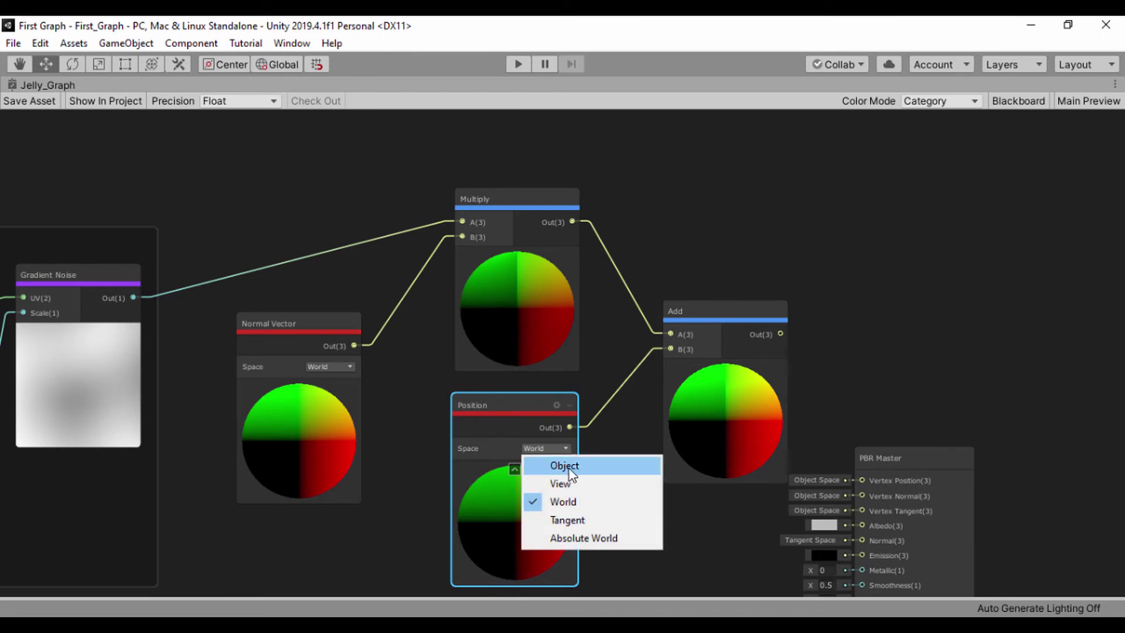
pyautogui.click(569, 469)
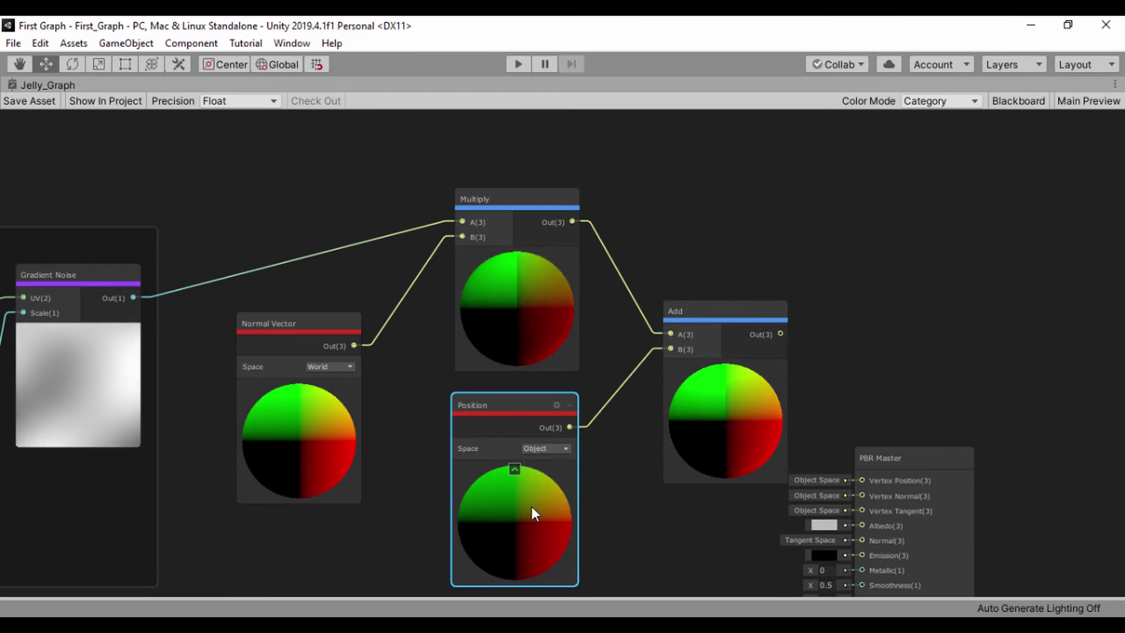
pyautogui.moveTo(532, 507); pyautogui.dragTo(529, 468)
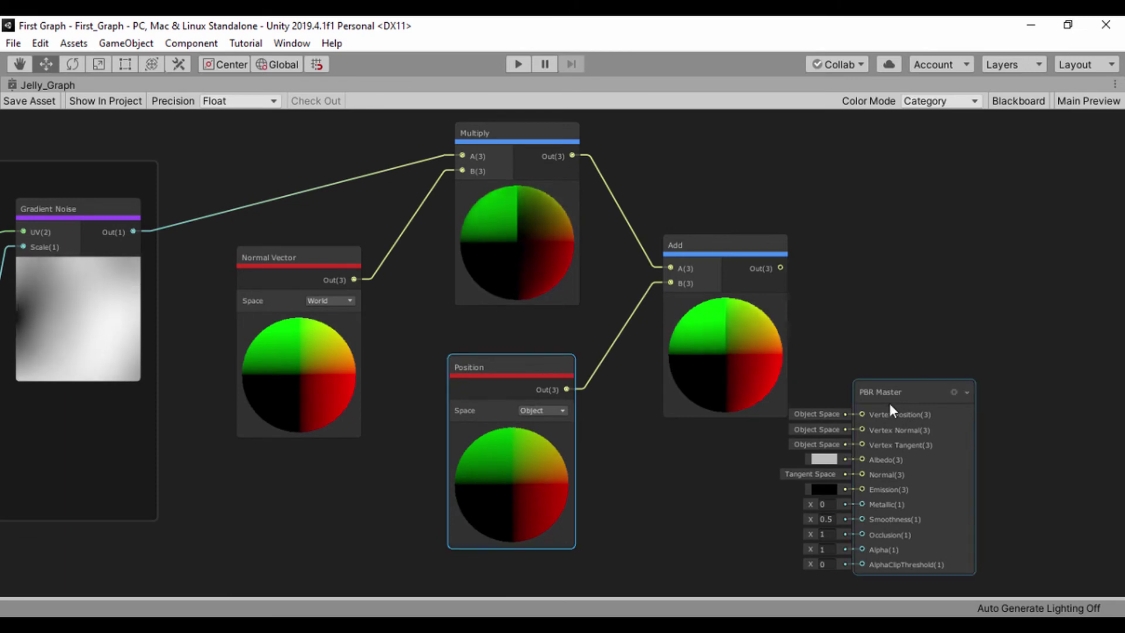
# Step: Move the PBR Master up and farther from the Add node, and connect Add's output to its Vertex Position input
pyautogui.moveTo(891, 402); pyautogui.dragTo(971, 298)
pyautogui.scroll(2, 891, 250)
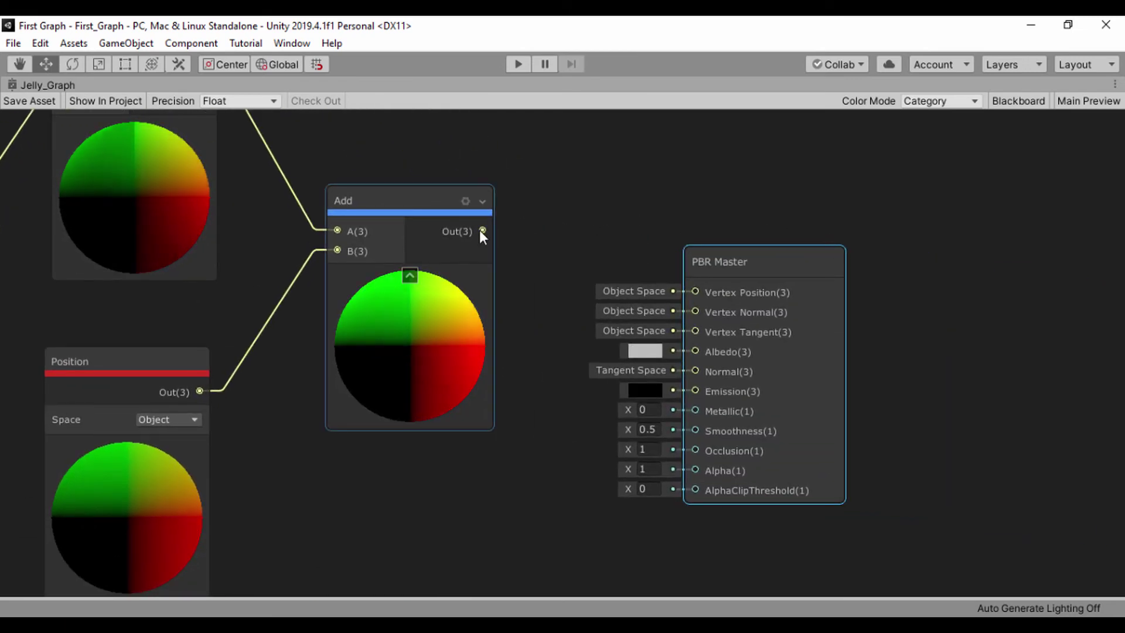
pyautogui.moveTo(482, 230); pyautogui.dragTo(698, 276)
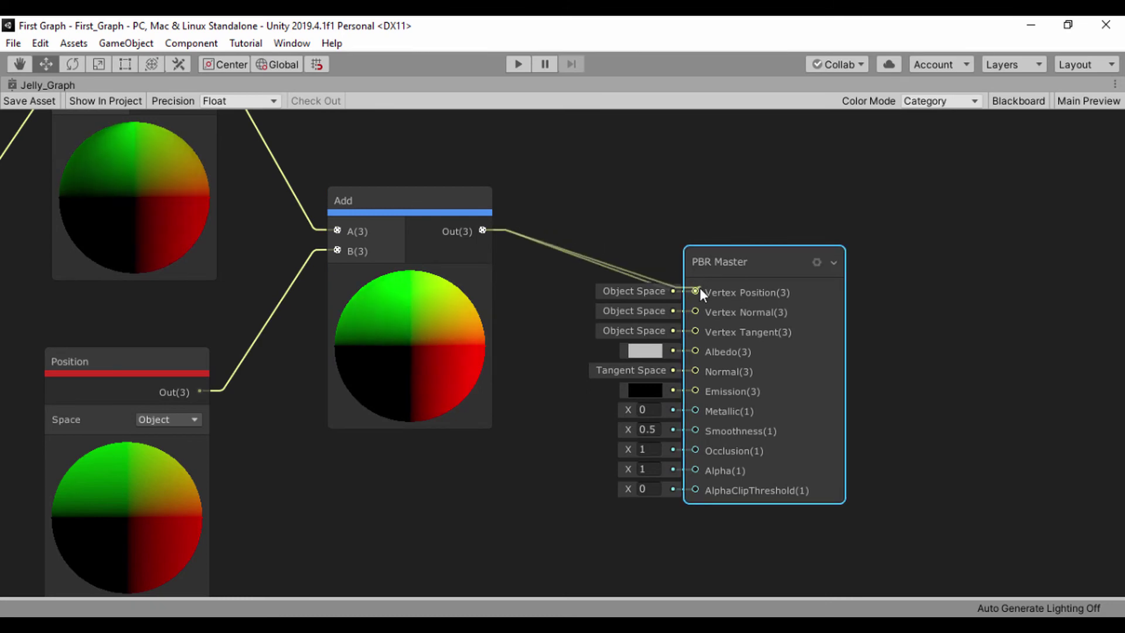
pyautogui.moveTo(700, 290); pyautogui.dragTo(699, 290)
pyautogui.scroll(-2, 561, 324)
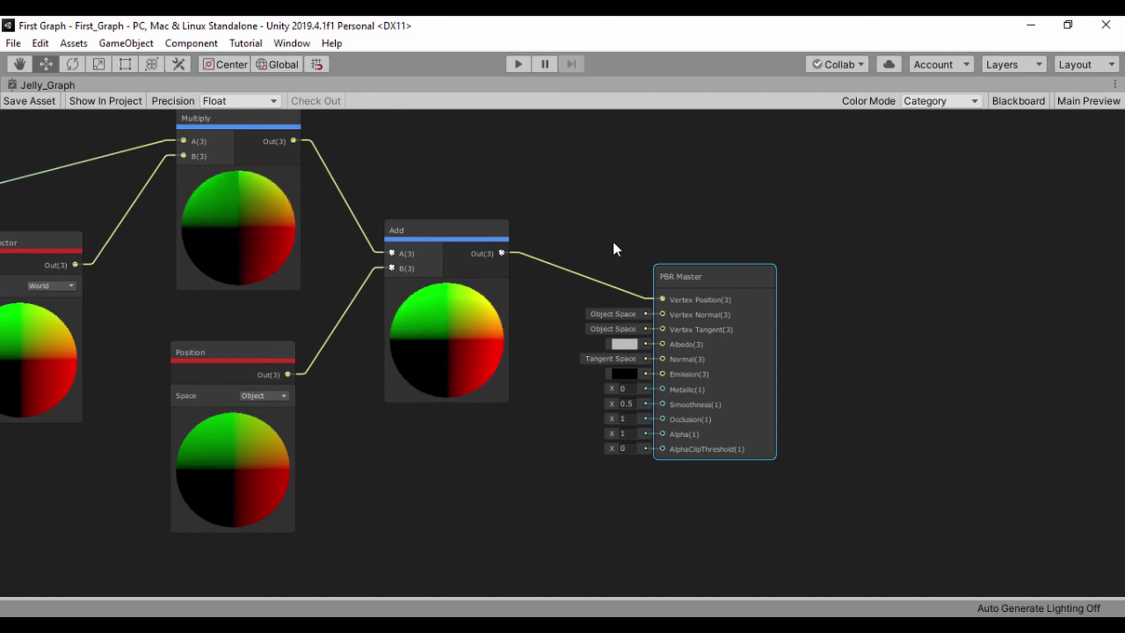
# Step: Show the main preview of the shader
pyautogui.scroll(2, 562, 330)
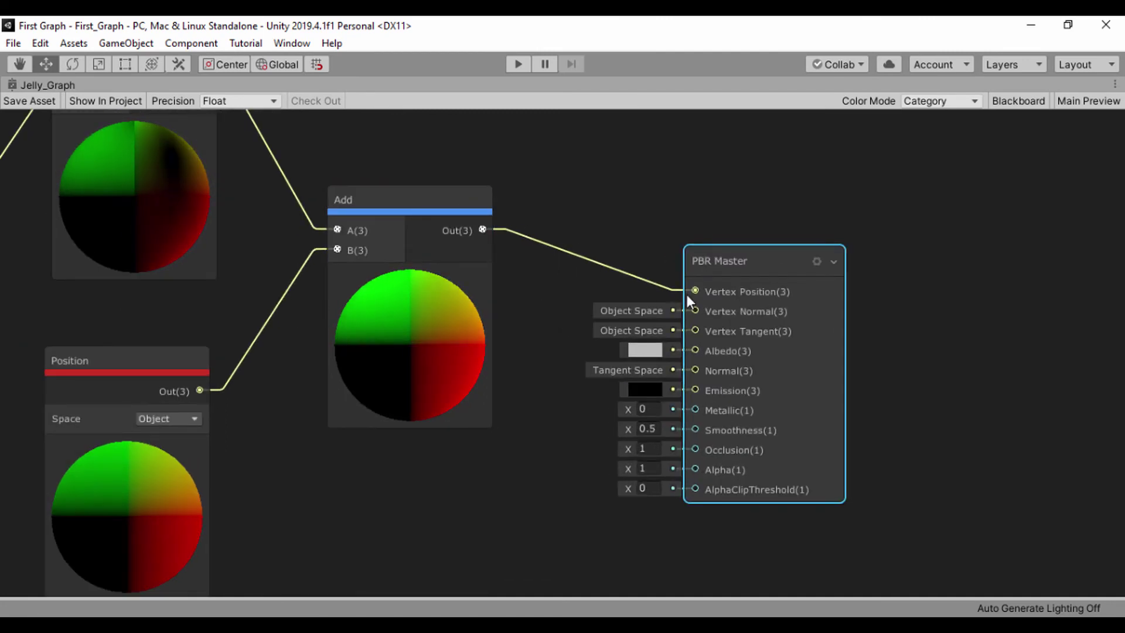
pyautogui.click(1081, 101)
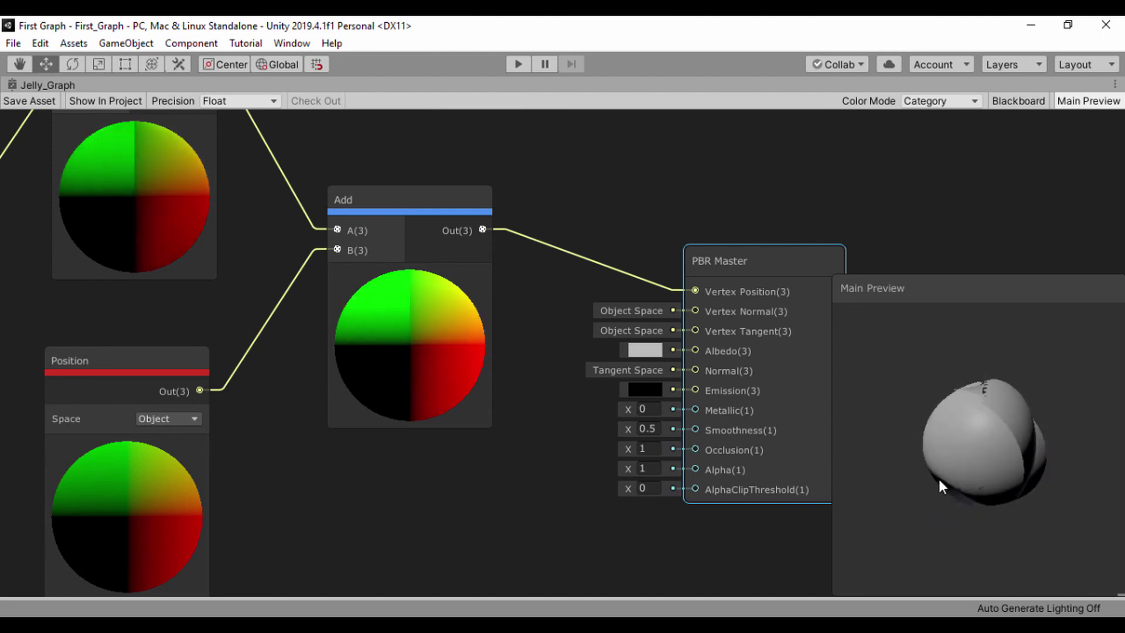
# Step: Group the Normal Vector, Position, Add and adjoining Multiply nodes together
pyautogui.scroll(-3, 452, 515)
pyautogui.moveTo(452, 515); pyautogui.dragTo(751, 485, button='middle')
pyautogui.scroll(-2, 727, 478)
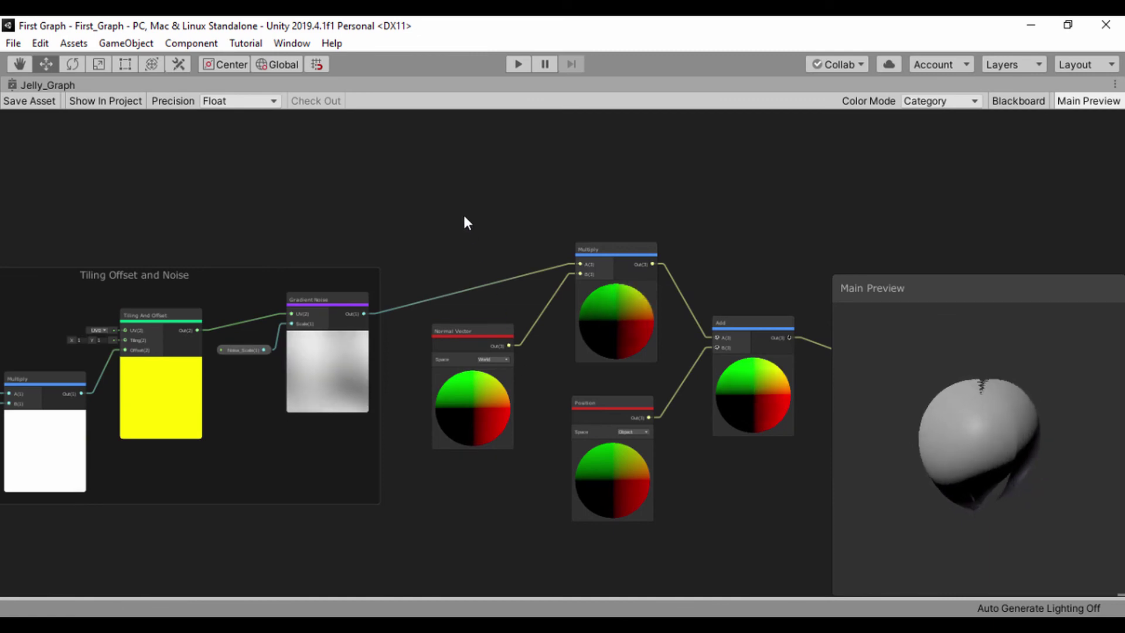
pyautogui.moveTo(463, 211); pyautogui.dragTo(523, 309)
pyautogui.moveTo(575, 403); pyautogui.dragTo(805, 540)
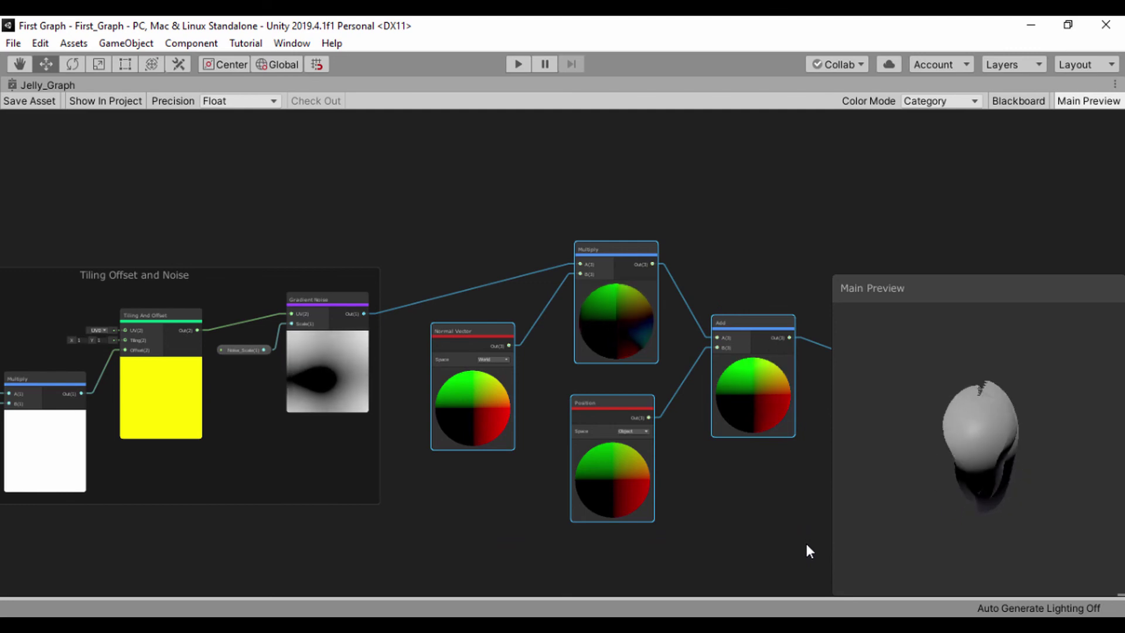
pyautogui.hotkey('ctrl', 'g')
# Step: Name the new node group "Vertex Displacement Animation"
pyautogui.scroll(3, 519, 261)
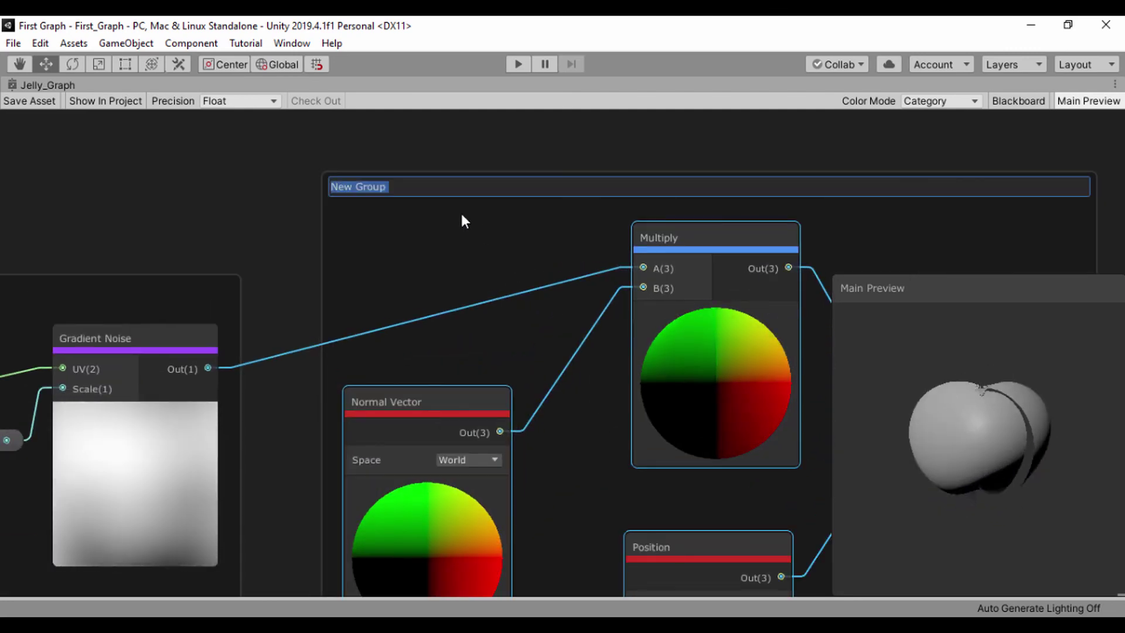
pyautogui.write('Vert')
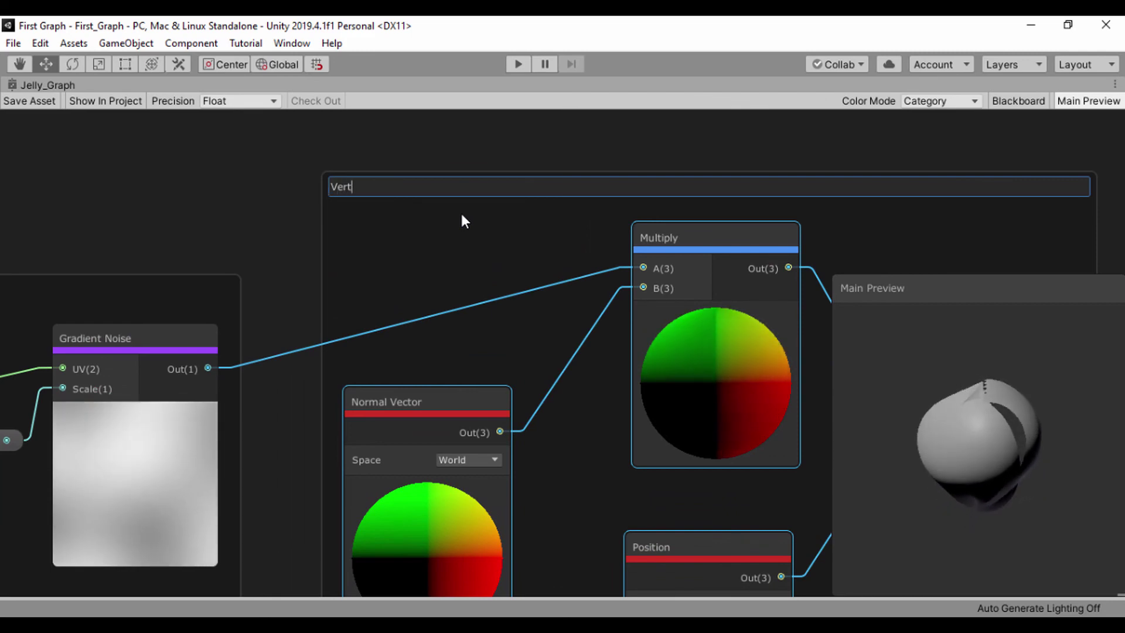
pyautogui.write('ex ')
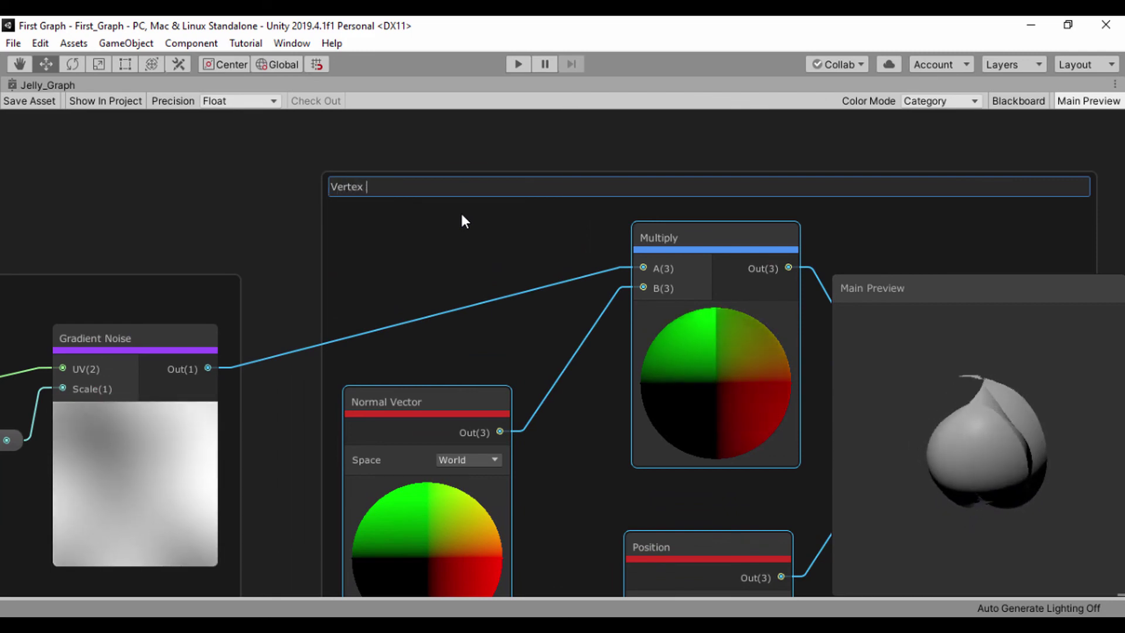
pyautogui.write('Displa')
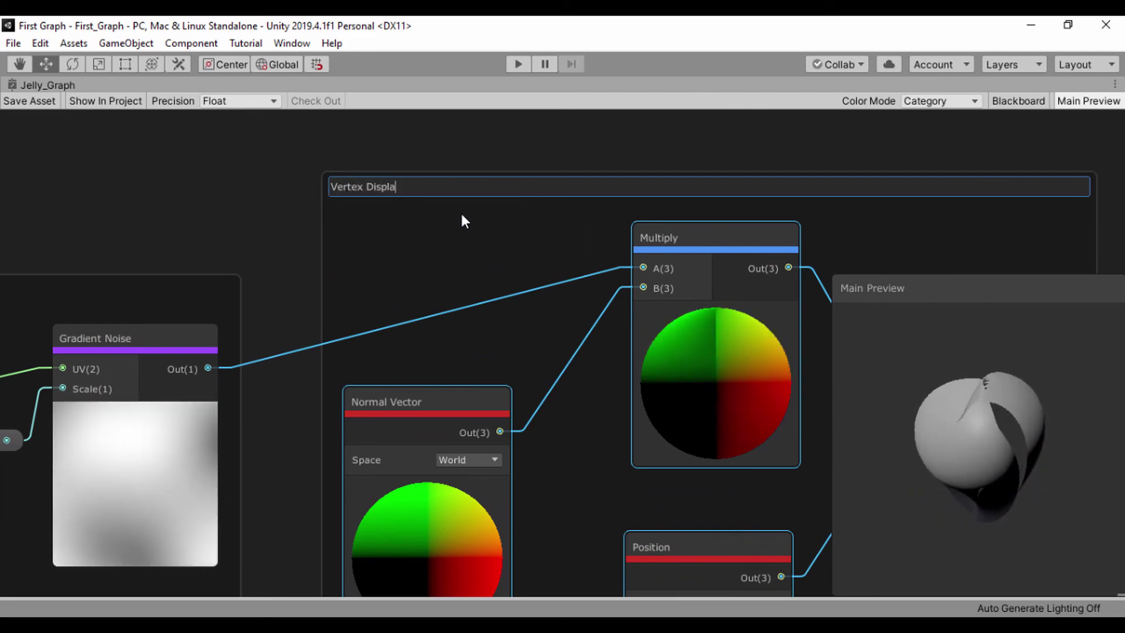
pyautogui.write('cement')
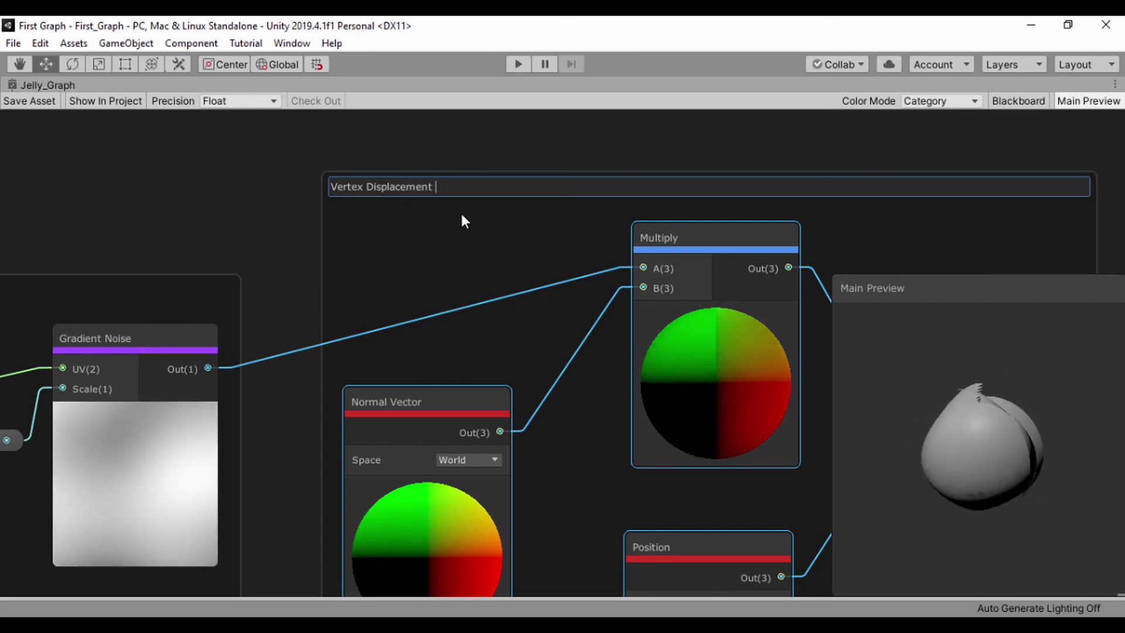
pyautogui.write(' Anima')
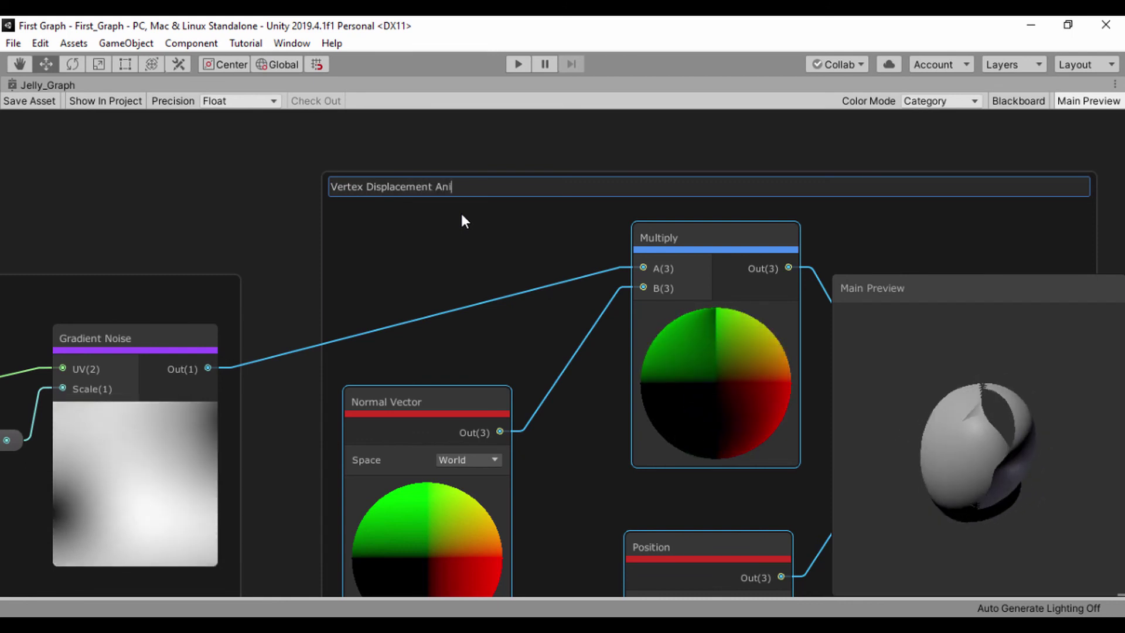
pyautogui.write('tion')
pyautogui.press('Return')
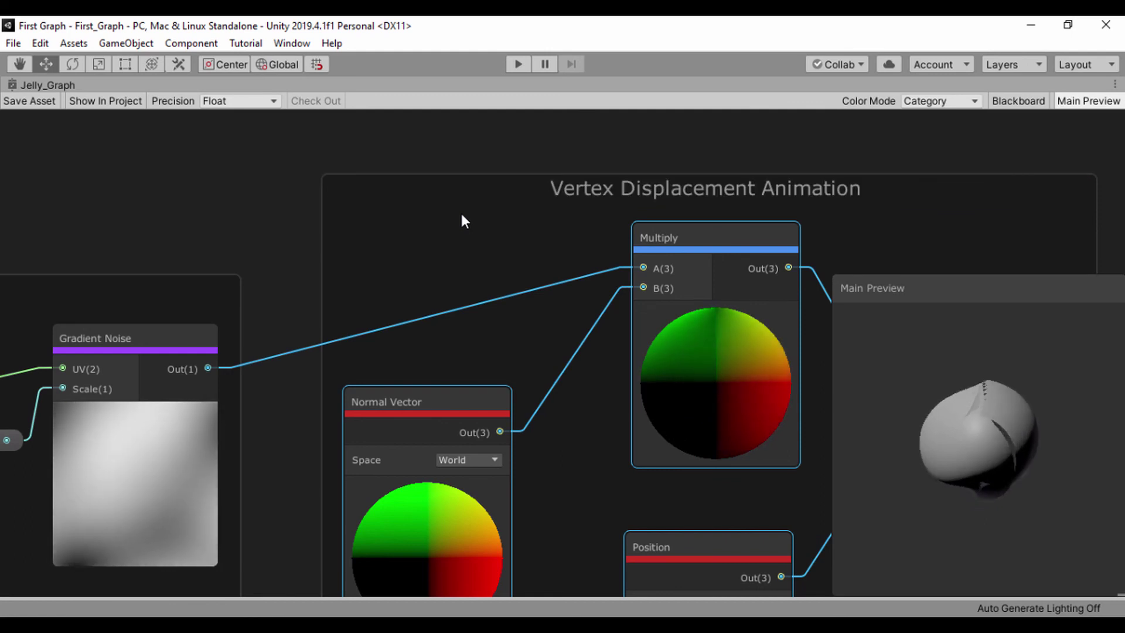